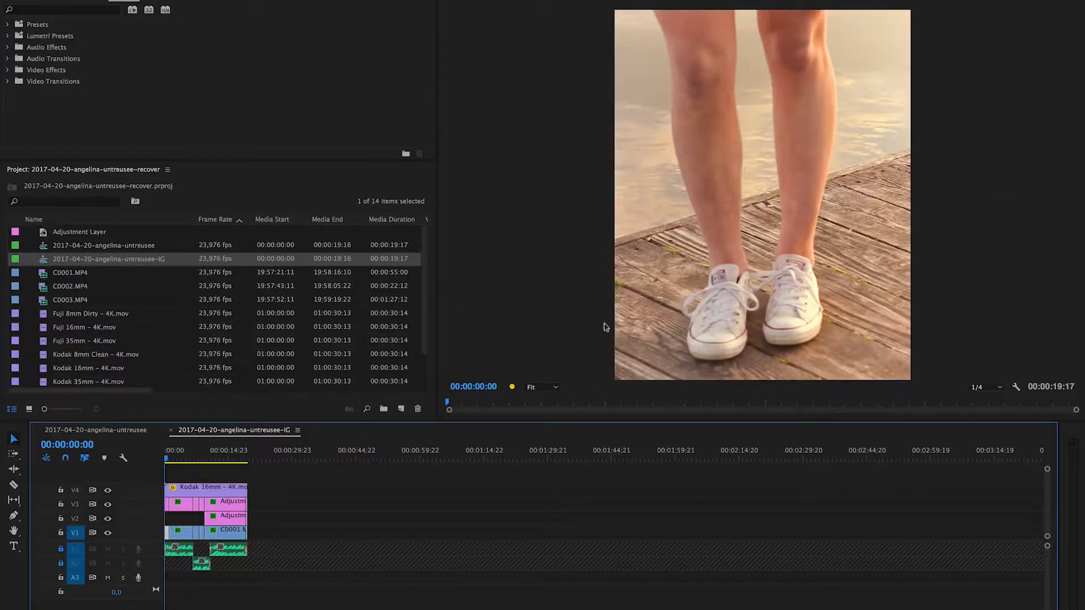
Check the frame size and other sequence settings of the existing vertical sequence ending in "-IG".
{"action": "right_click", "coordinate": [162, 261]}
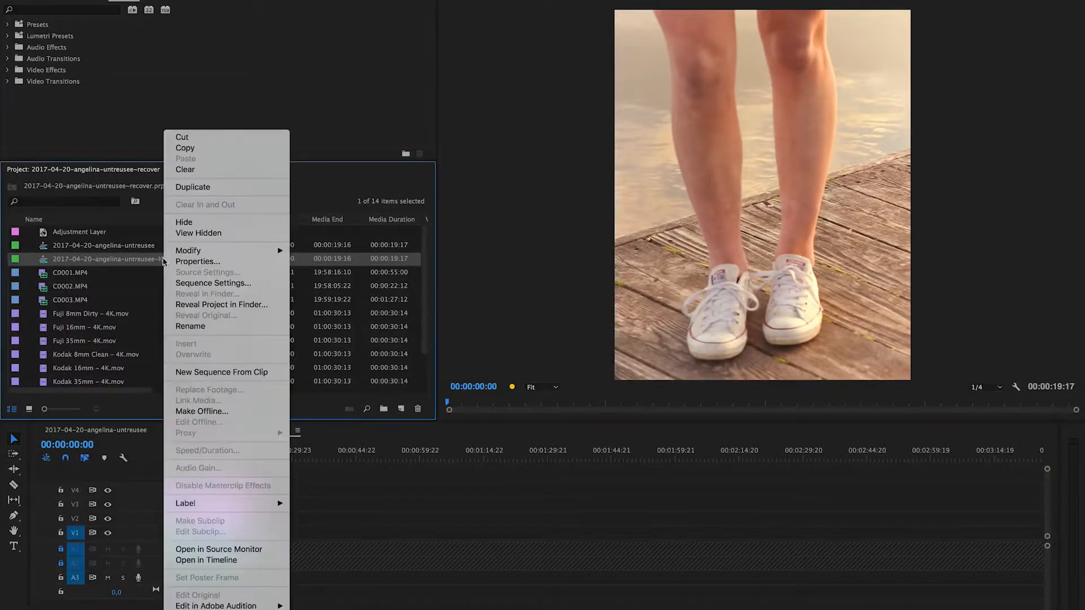
{"action": "left_click", "coordinate": [213, 283]}
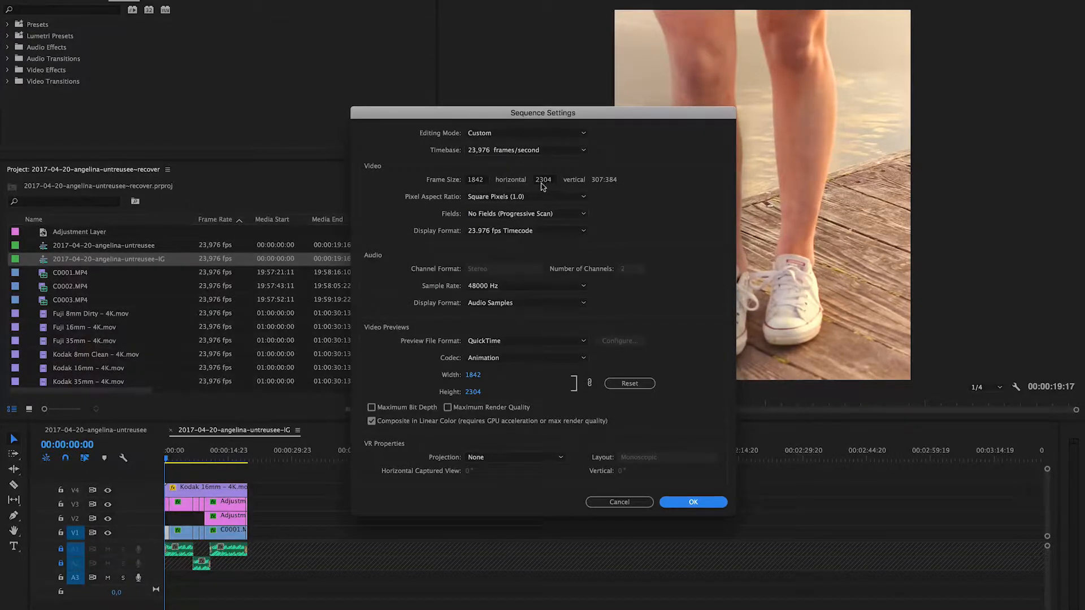
{"action": "key", "text": "Return"}
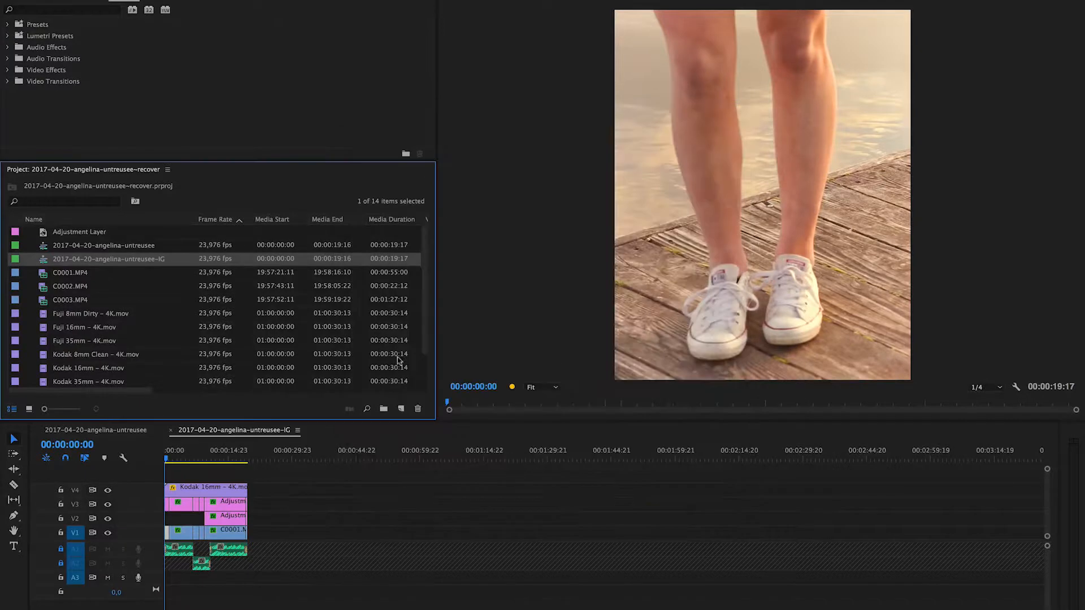
Create a new sequence named Sequence 02 from the AVCHD 1080p24 preset.
{"action": "left_click", "coordinate": [401, 408]}
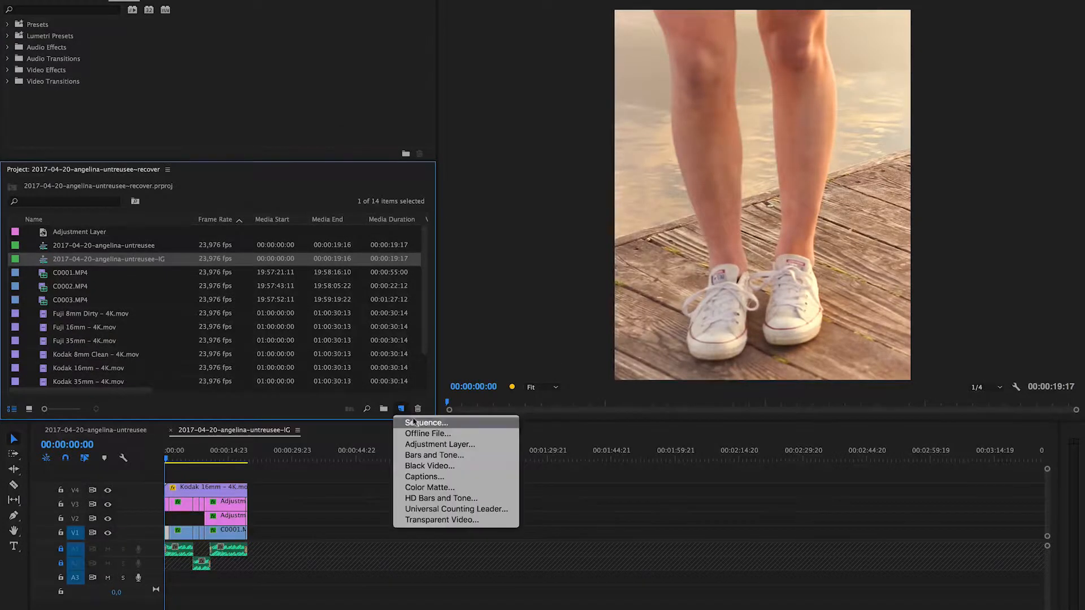
{"action": "left_click", "coordinate": [418, 423]}
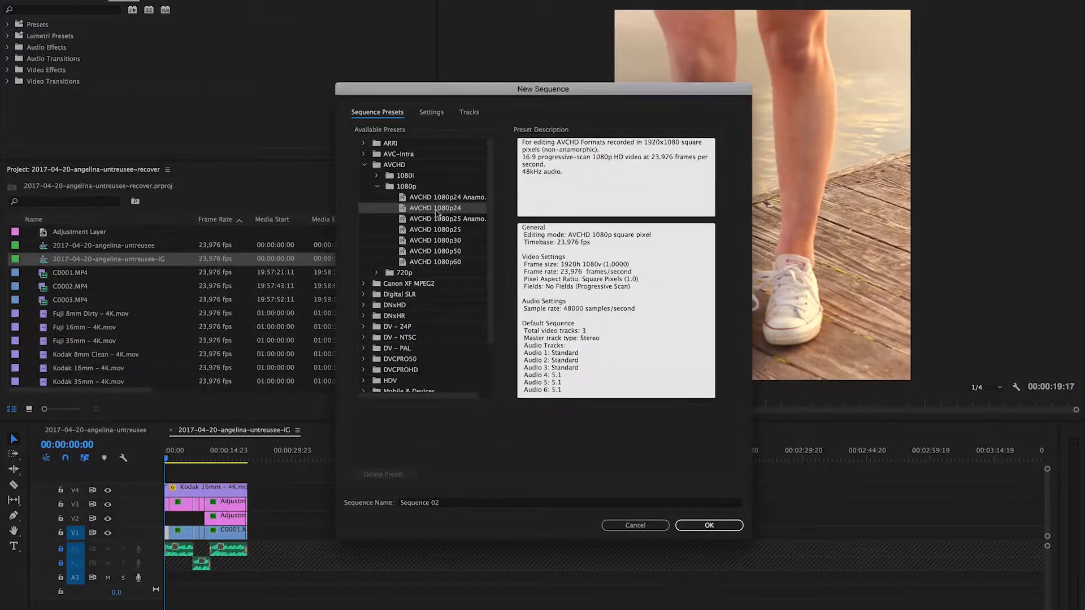
{"action": "left_click", "coordinate": [709, 525]}
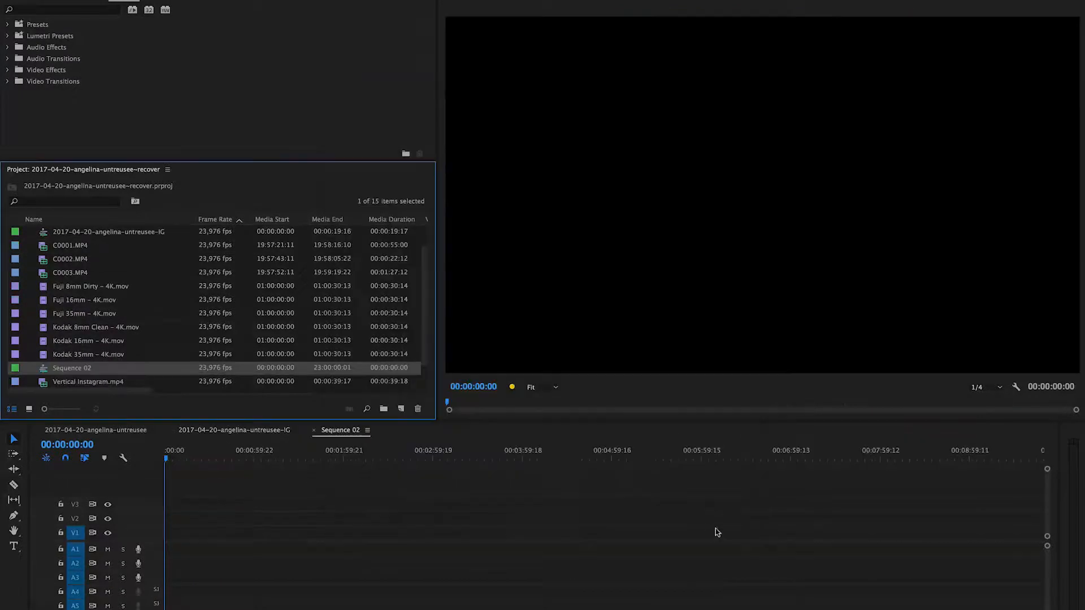
Change Sequence 02's settings to the Custom editing mode with a frame size of 1080 horizontal by 1350 vertical.
{"action": "right_click", "coordinate": [120, 375]}
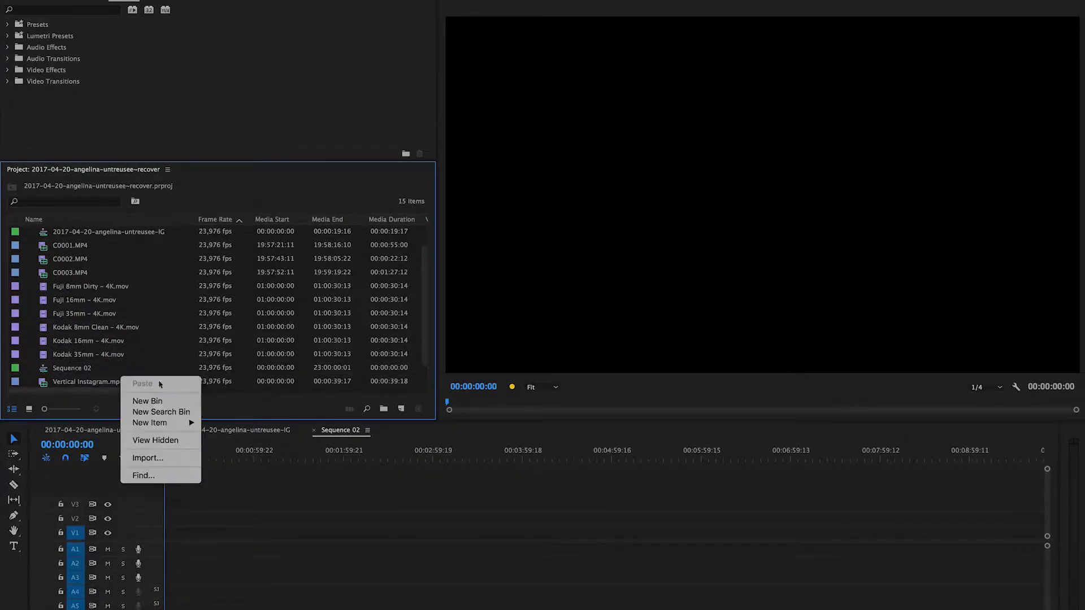
{"action": "left_click", "coordinate": [85, 371]}
{"action": "right_click", "coordinate": [59, 371]}
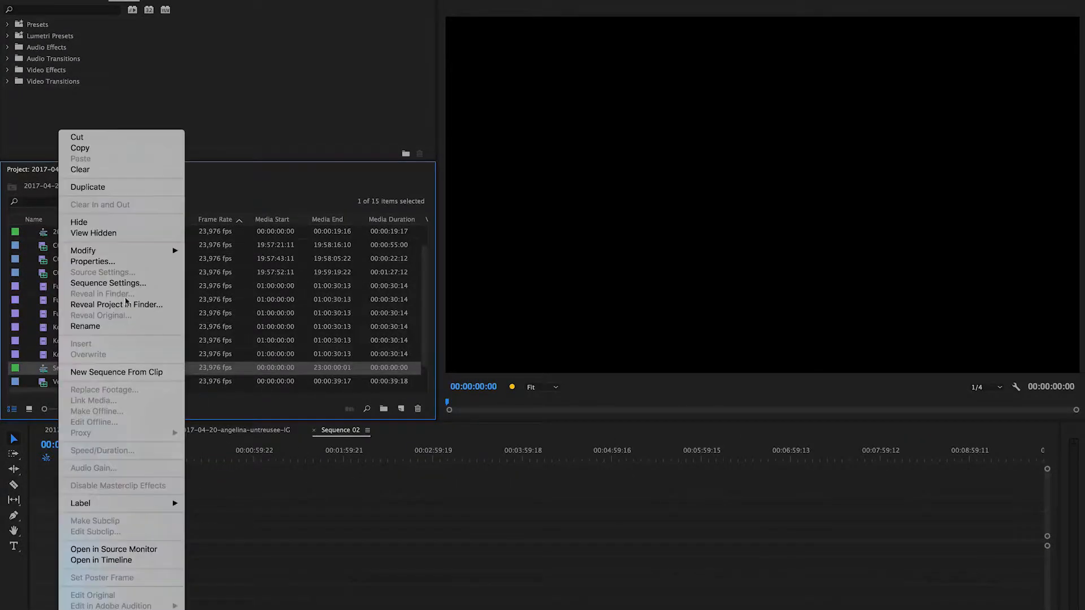
{"action": "left_click", "coordinate": [108, 283]}
{"action": "left_click", "coordinate": [508, 137]}
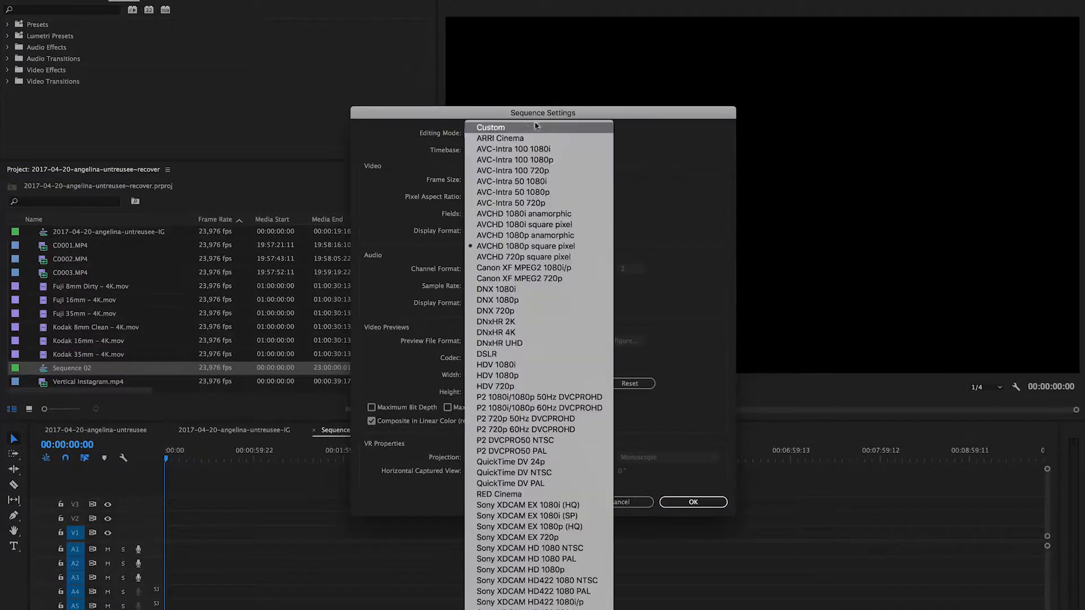
{"action": "left_click", "coordinate": [531, 125]}
{"action": "left_click", "coordinate": [476, 180]}
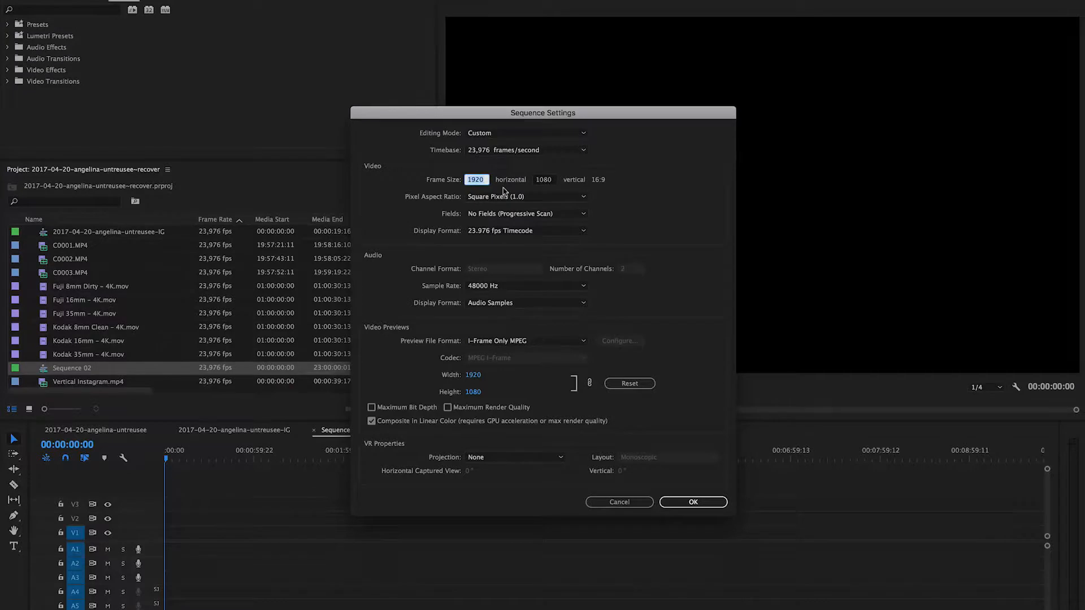
{"action": "key", "text": "Tab"}
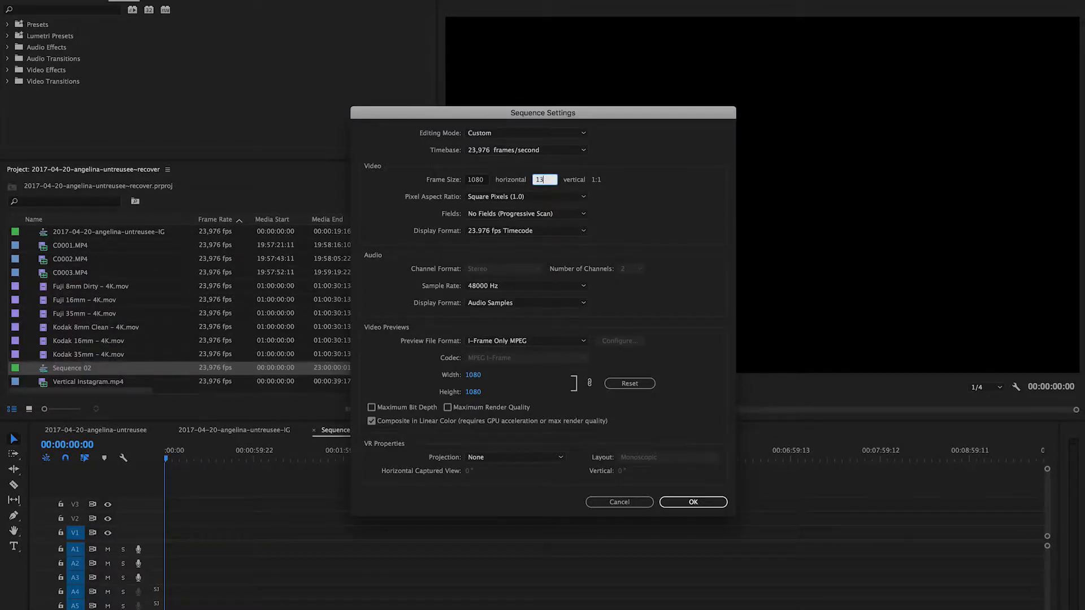
{"action": "key", "text": "Tab"}
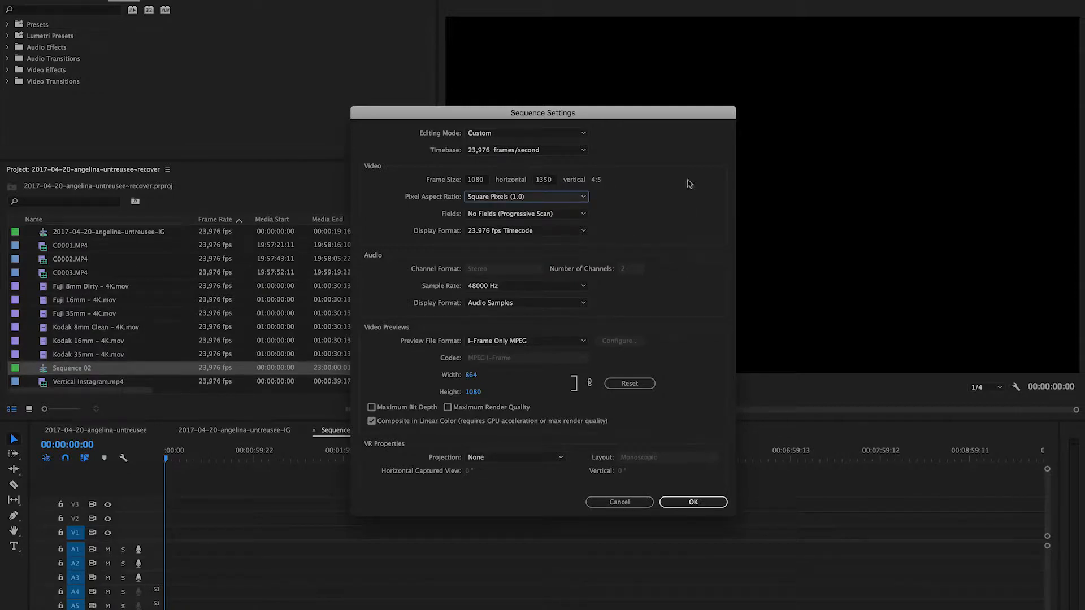
{"action": "left_click", "coordinate": [684, 504]}
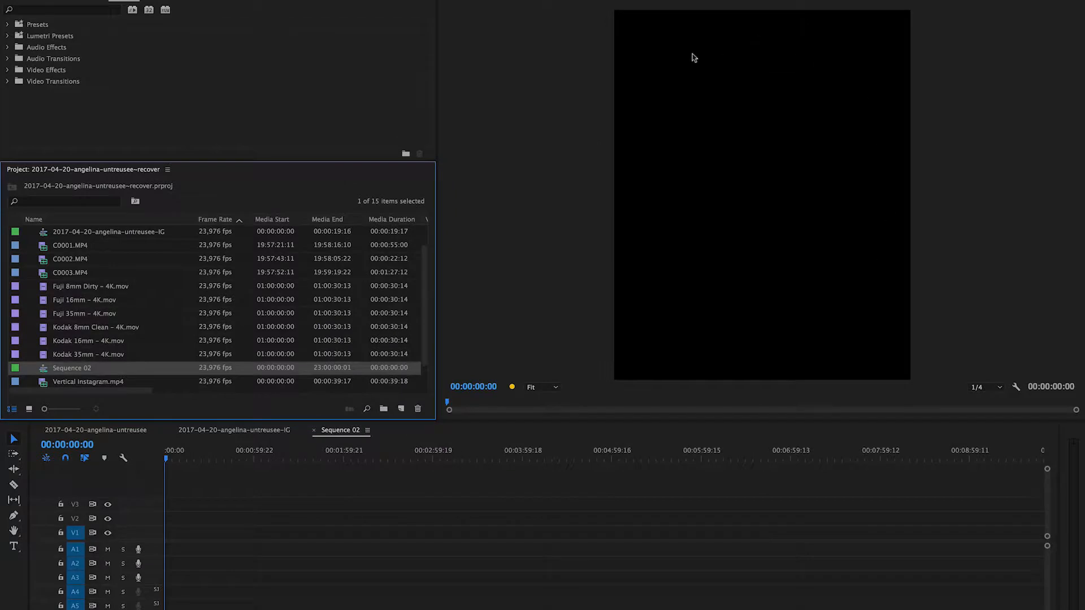
Copy all clips from the original horizontal sequence and paste them at the start of Sequence 02.
{"action": "left_click", "coordinate": [70, 262]}
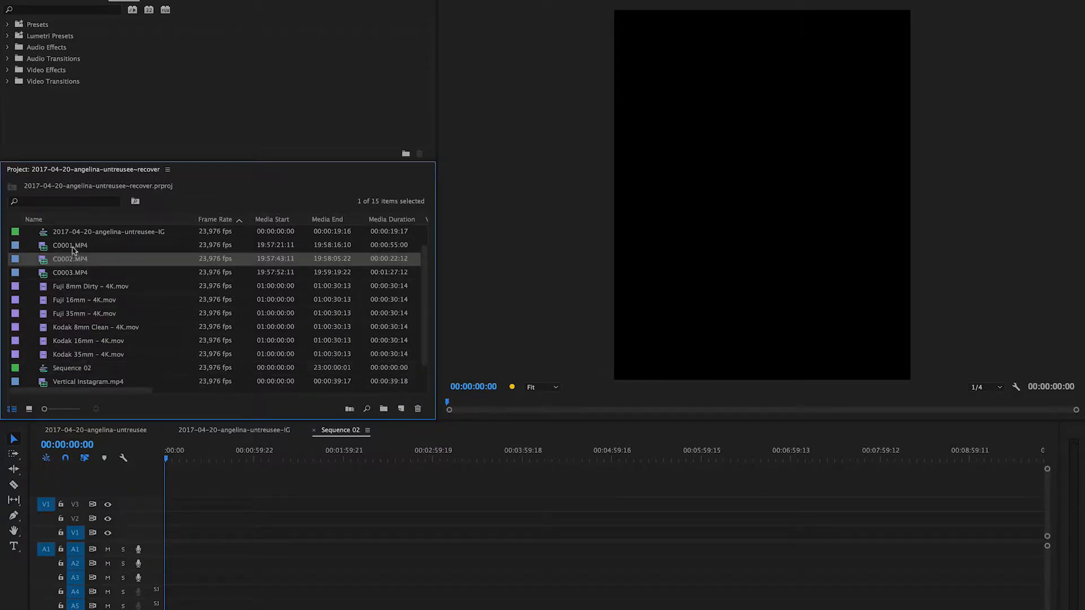
{"action": "left_click", "coordinate": [64, 236]}
{"action": "left_click", "coordinate": [141, 431]}
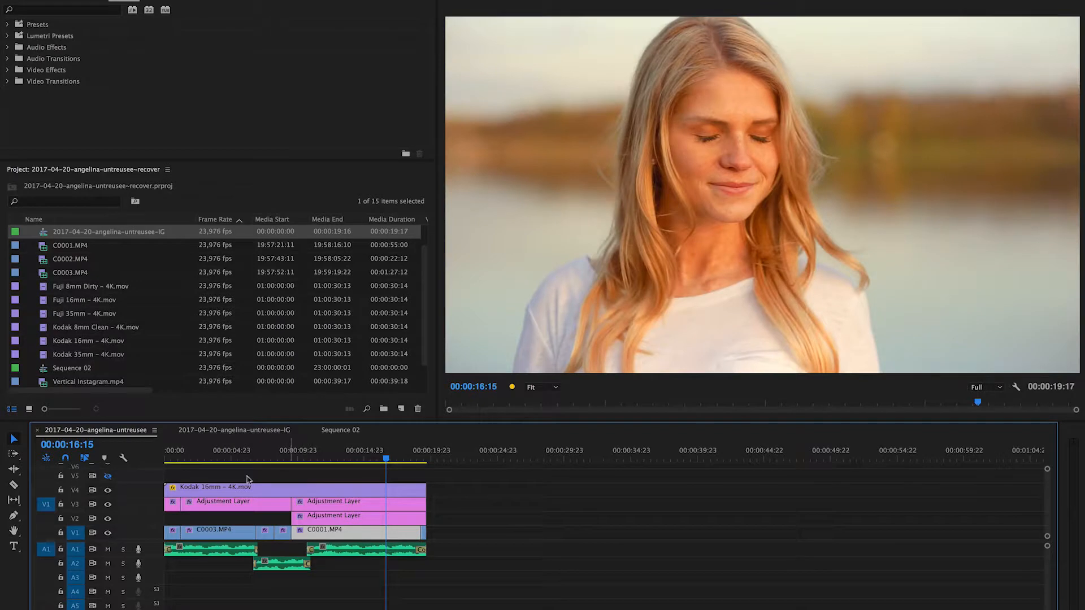
{"action": "left_click_drag", "start_coordinate": [503, 593], "coordinate": [209, 459]}
{"action": "key", "text": "ctrl+c"}
{"action": "left_click", "coordinate": [355, 430]}
{"action": "key", "text": "ctrl+v"}
{"action": "key", "text": "equal"}
{"action": "key", "text": "equal"}
{"action": "key", "text": "equal"}
{"action": "key", "text": "equal"}
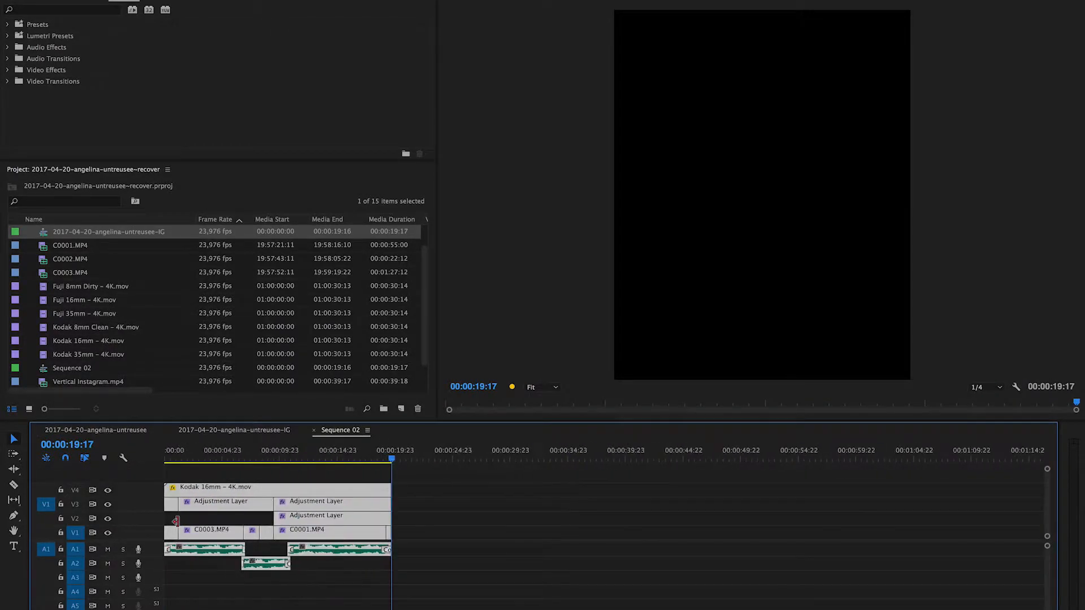
Preview the pasted clips in Sequence 02 and inspect the motion frame of the Kodak 16mm overlay and the C0003.MP4 clip.
{"action": "mouse_move", "coordinate": [231, 457]}
{"action": "left_mouse_down"}
{"action": "mouse_move", "coordinate": [170, 458]}
{"action": "mouse_move", "coordinate": [398, 456]}
{"action": "mouse_move", "coordinate": [237, 456]}
{"action": "left_mouse_up"}
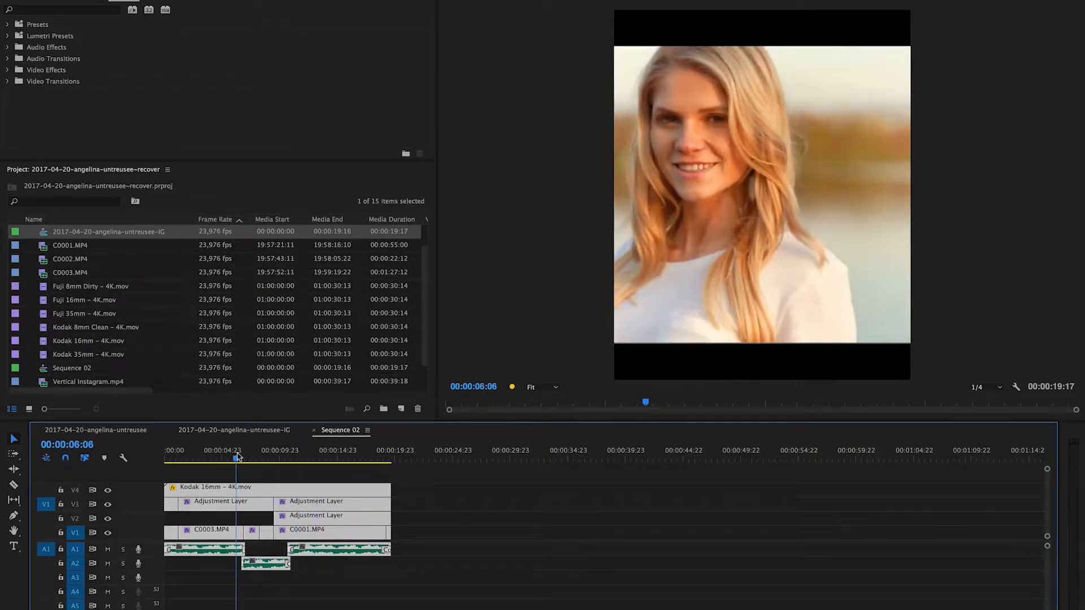
{"action": "left_click", "coordinate": [804, 147]}
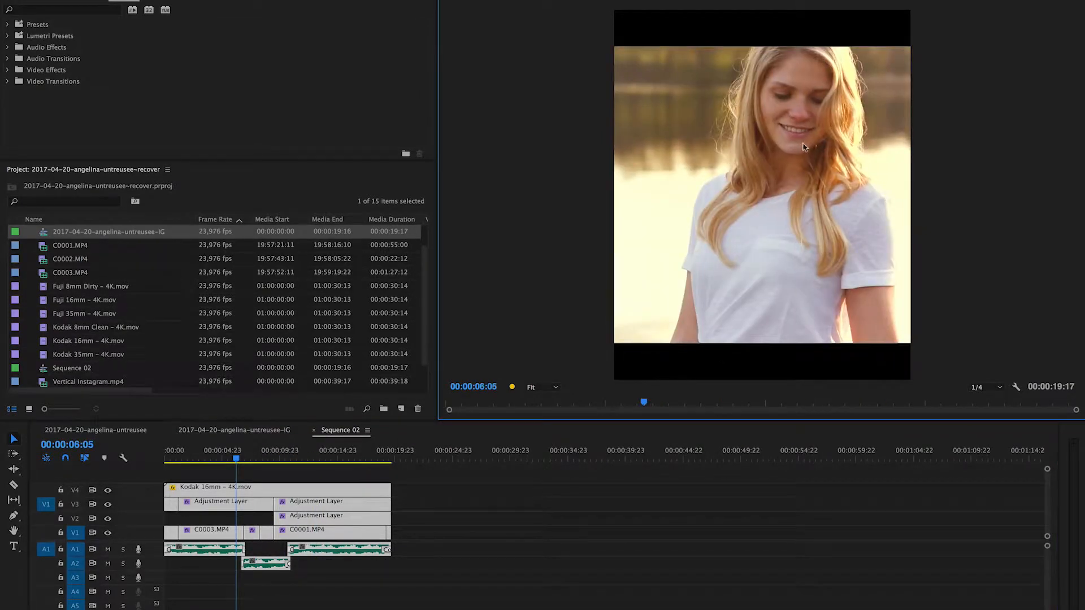
{"action": "double_click", "coordinate": [733, 185]}
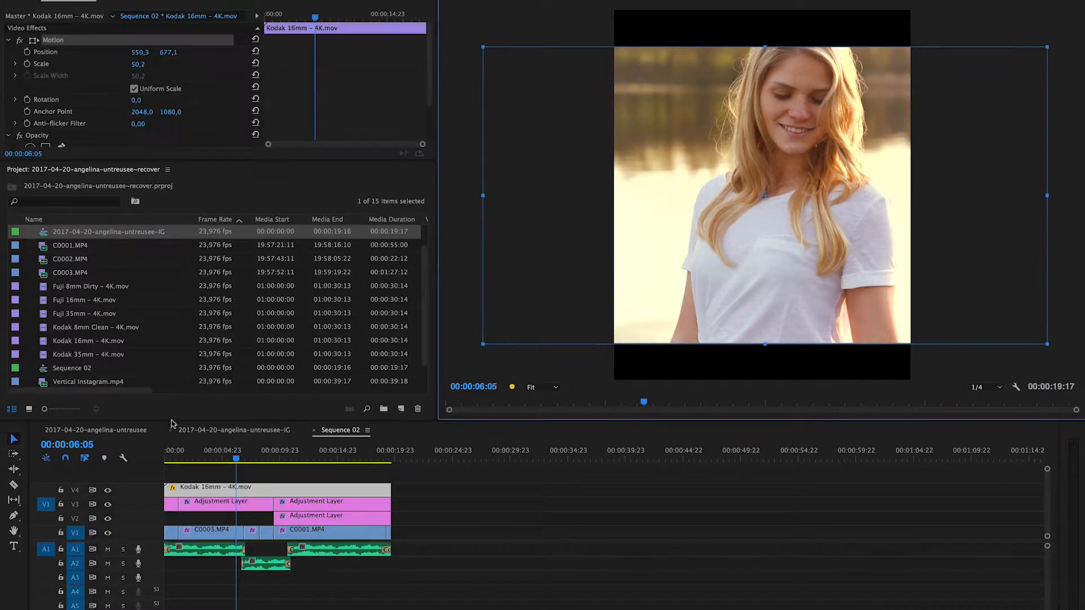
{"action": "left_click", "coordinate": [206, 533]}
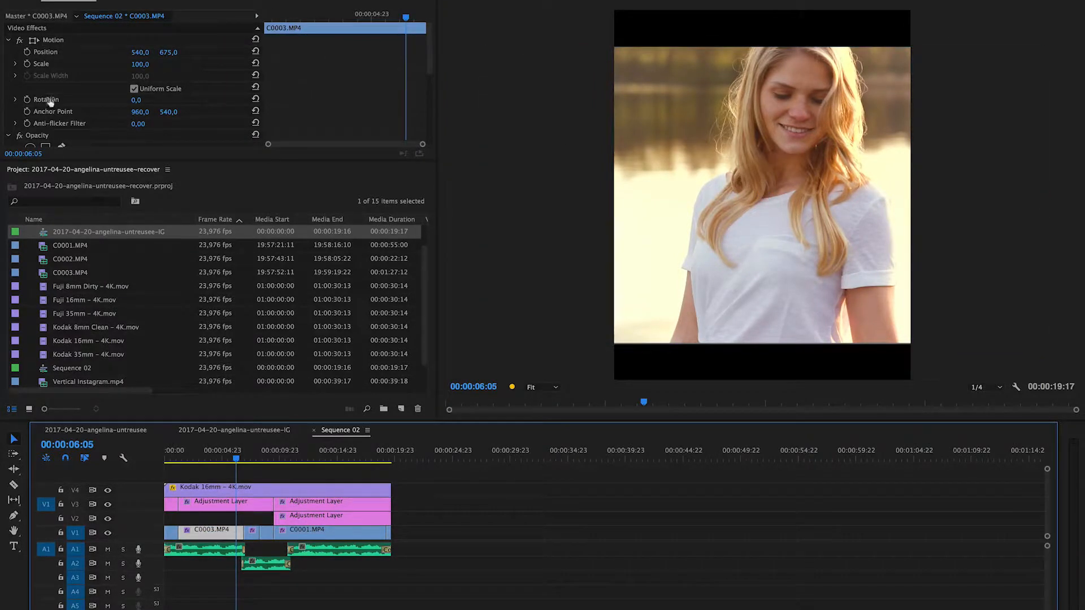
{"action": "left_click", "coordinate": [49, 42]}
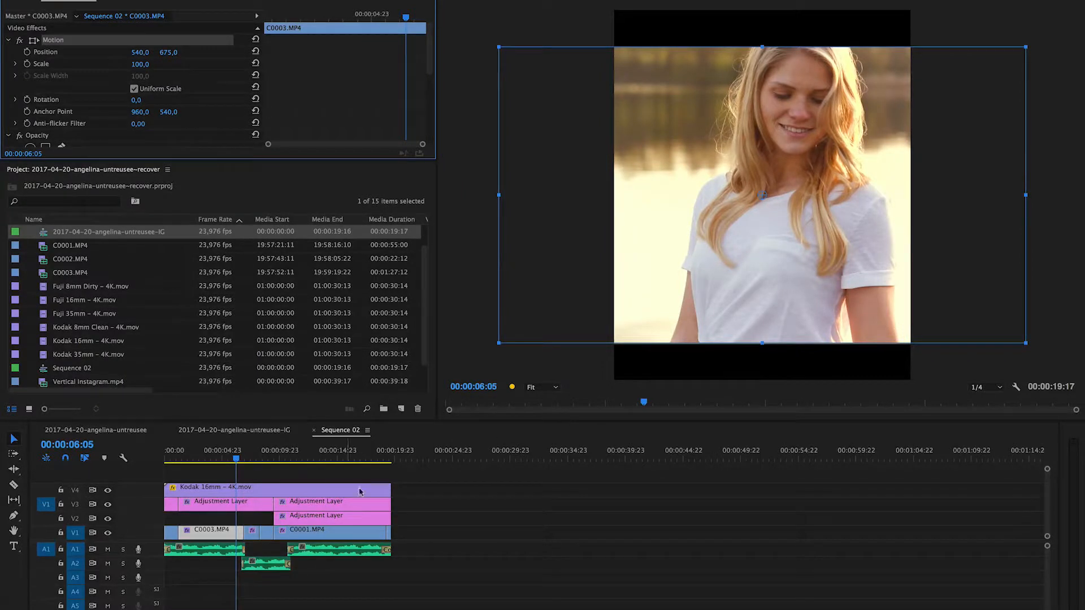
{"action": "key", "text": "Home"}
{"action": "key", "text": "space"}
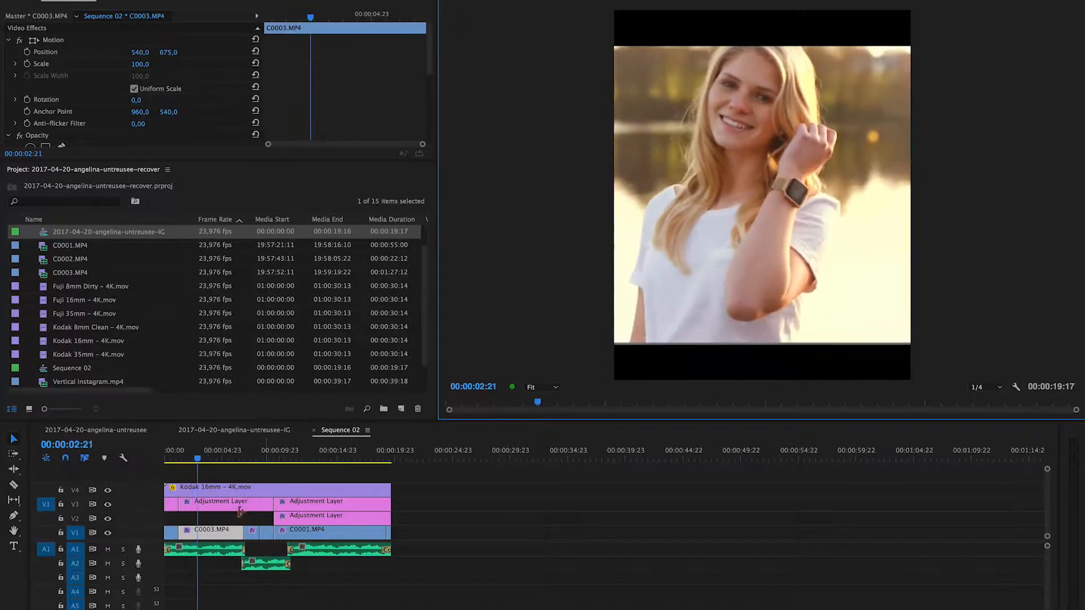
Delete all the pasted clips from Sequence 02.
{"action": "left_click", "coordinate": [189, 588]}
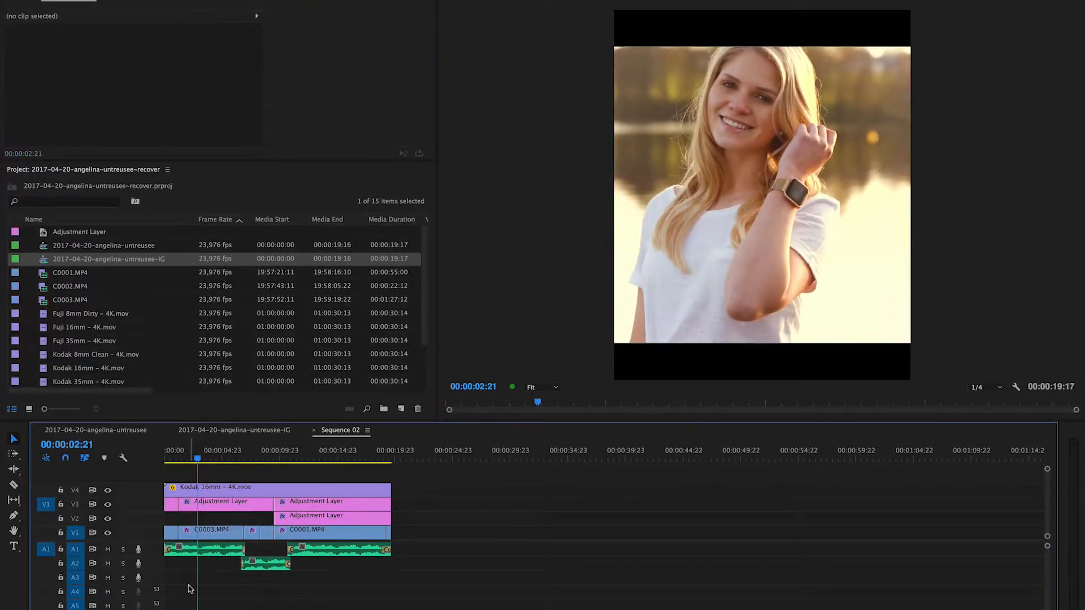
{"action": "left_click_drag", "start_coordinate": [442, 585], "coordinate": [134, 489]}
{"action": "key", "text": "Delete"}
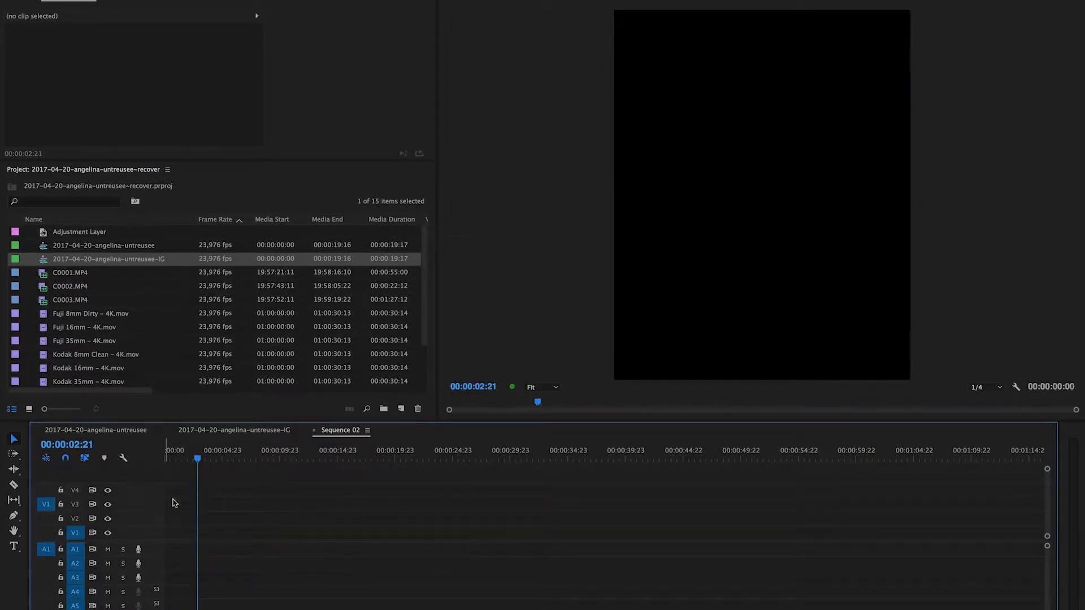
Nest the original horizontal sequence at the start of V1 and A1 in Sequence 02, keeping the vertical frame settings.
{"action": "left_click", "coordinate": [71, 248]}
{"action": "left_click_drag", "start_coordinate": [45, 246], "coordinate": [134, 542]}
{"action": "left_click", "coordinate": [627, 337]}
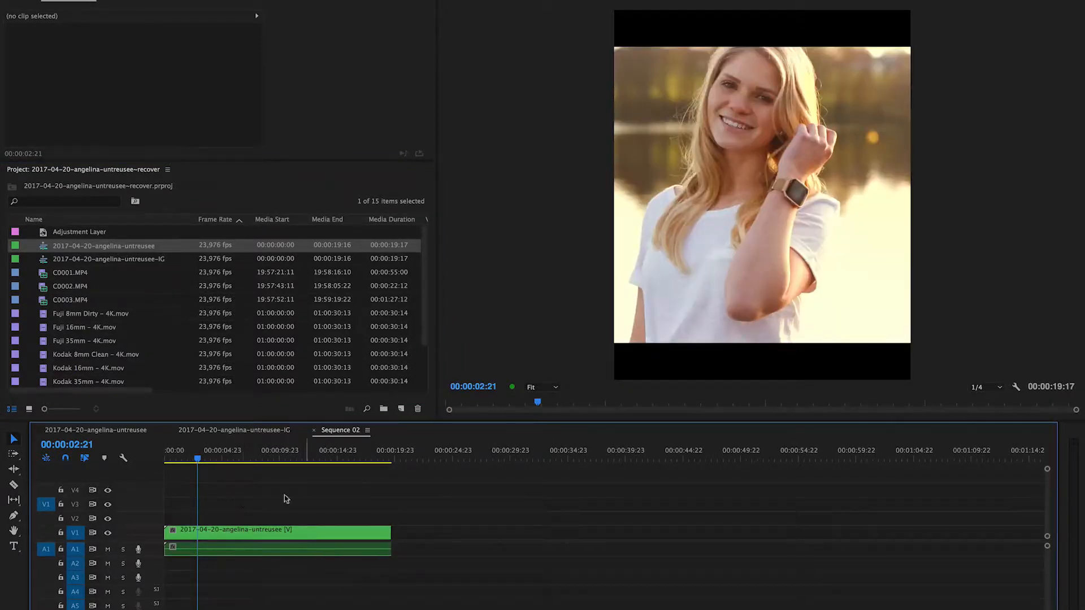
Reframe the nested clip by moving it to position 548.3, 677.1 and setting its scale to 122.
{"action": "left_click", "coordinate": [273, 541]}
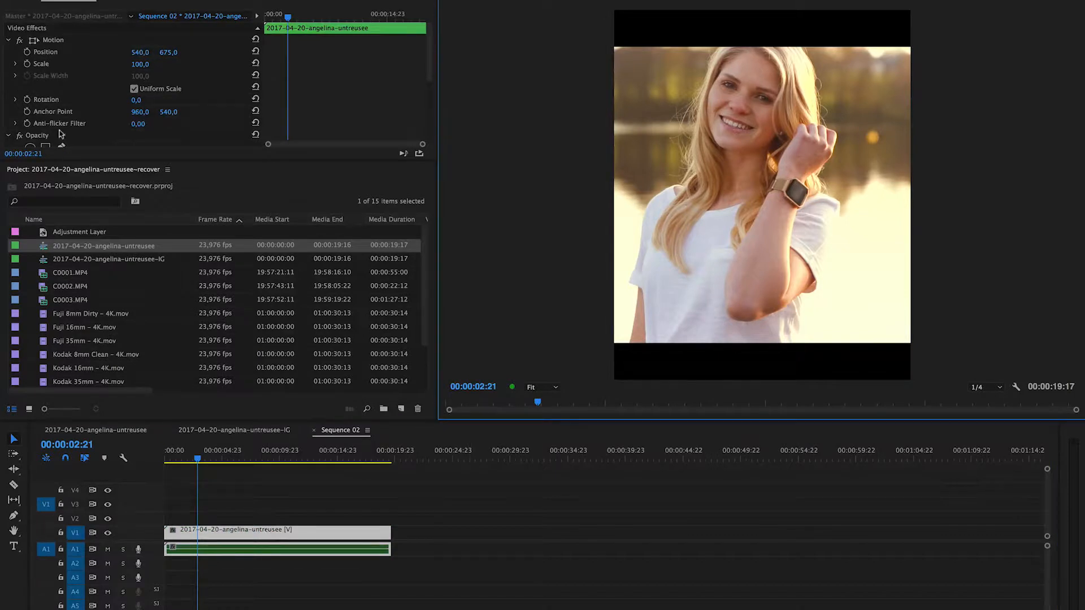
{"action": "left_click", "coordinate": [54, 40]}
{"action": "left_click_drag", "start_coordinate": [820, 232], "coordinate": [822, 233]}
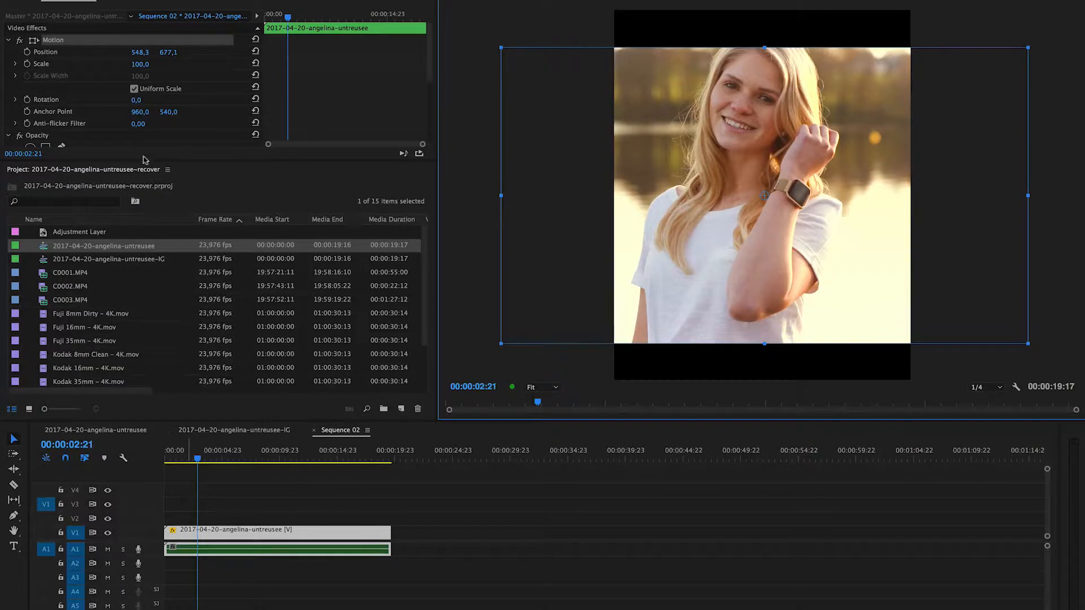
{"action": "left_click", "coordinate": [137, 67]}
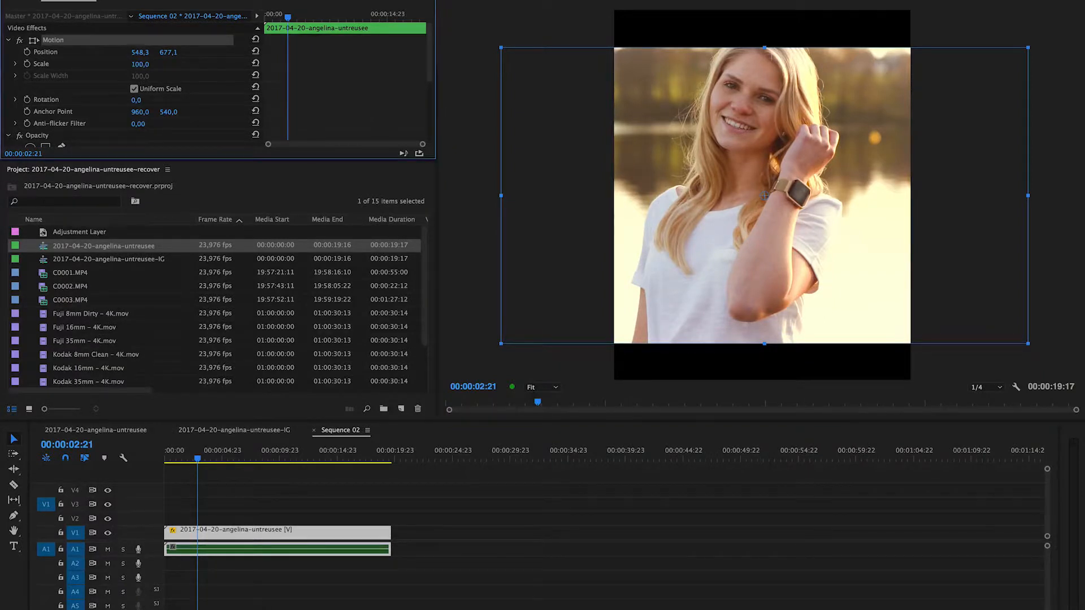
{"action": "left_click_drag", "start_coordinate": [140, 64], "coordinate": [137, 64]}
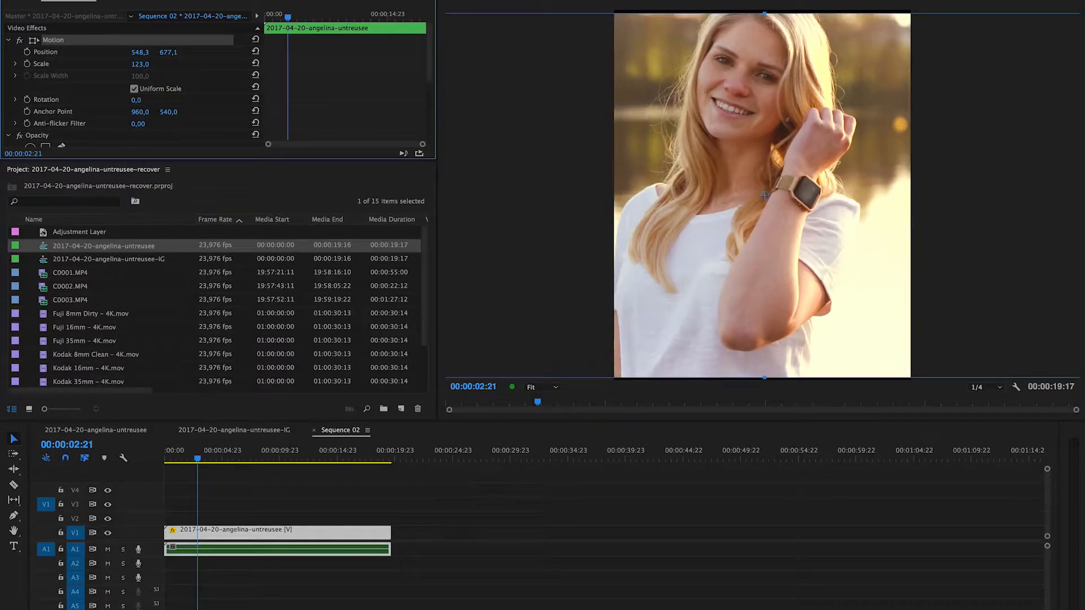
{"action": "left_click_drag", "start_coordinate": [140, 64], "coordinate": [139, 64]}
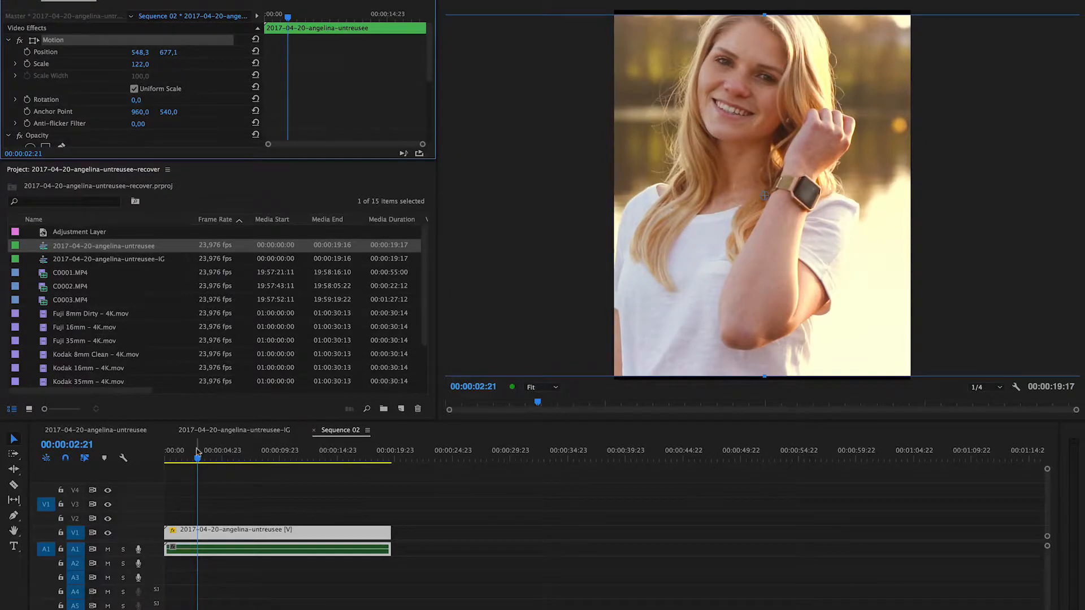
Play the scaled nested clip from the start of Sequence 02 to check how its shots are framed.
{"action": "left_click", "coordinate": [206, 484]}
{"action": "key", "text": "Home"}
{"action": "key", "text": "space"}
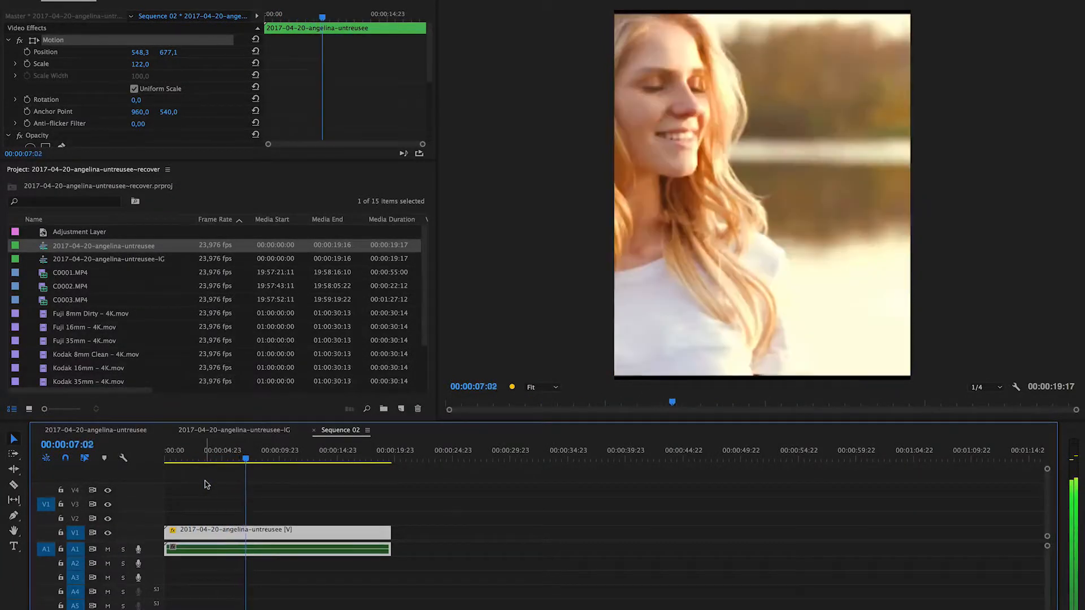
{"action": "key", "text": "Home"}
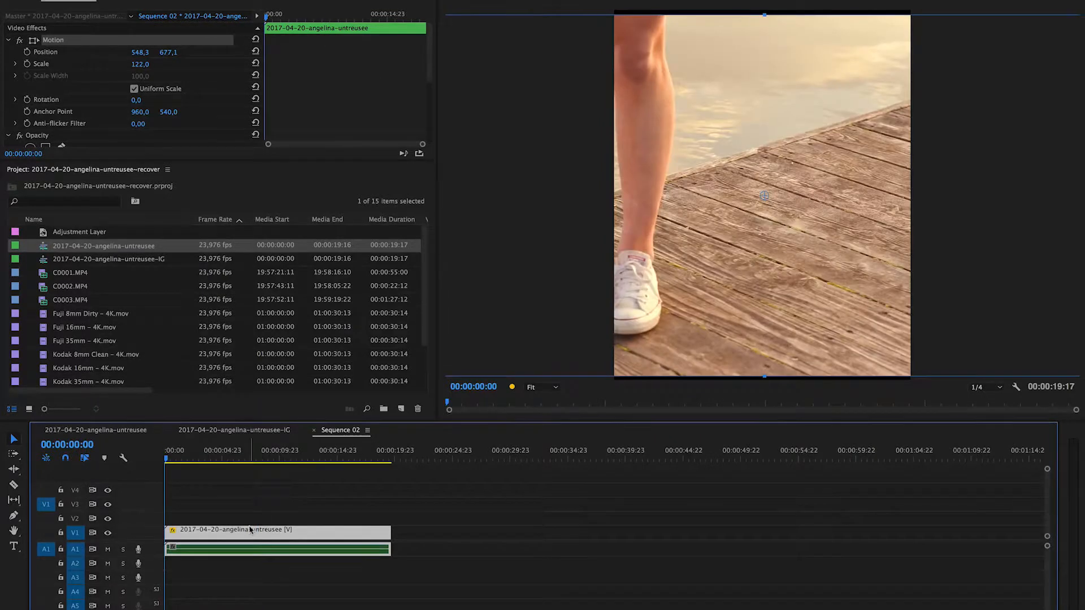
{"action": "key", "text": "backslash"}
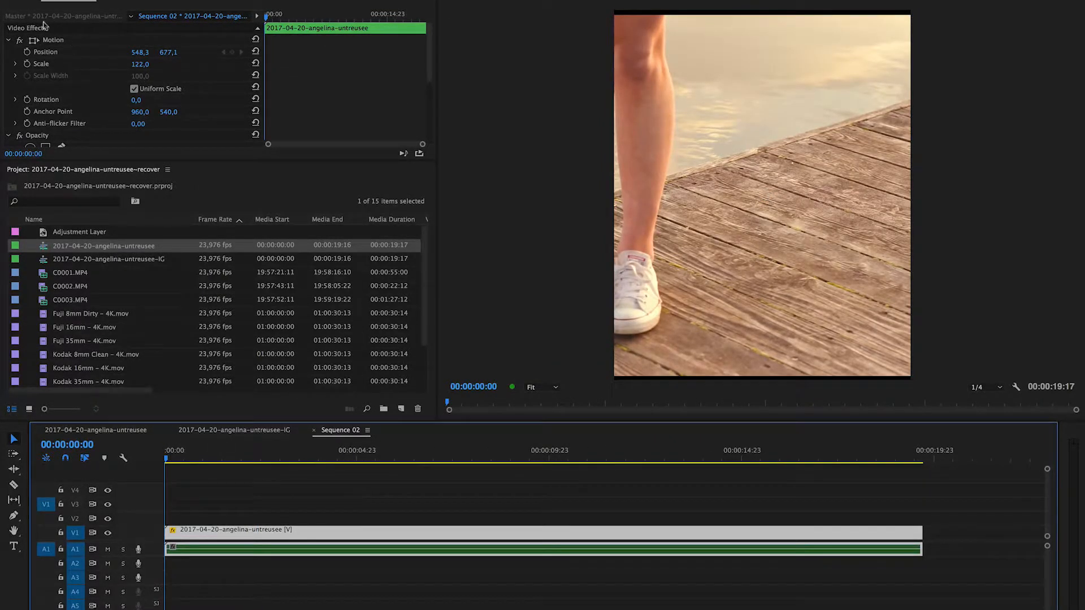
{"action": "key", "text": "space"}
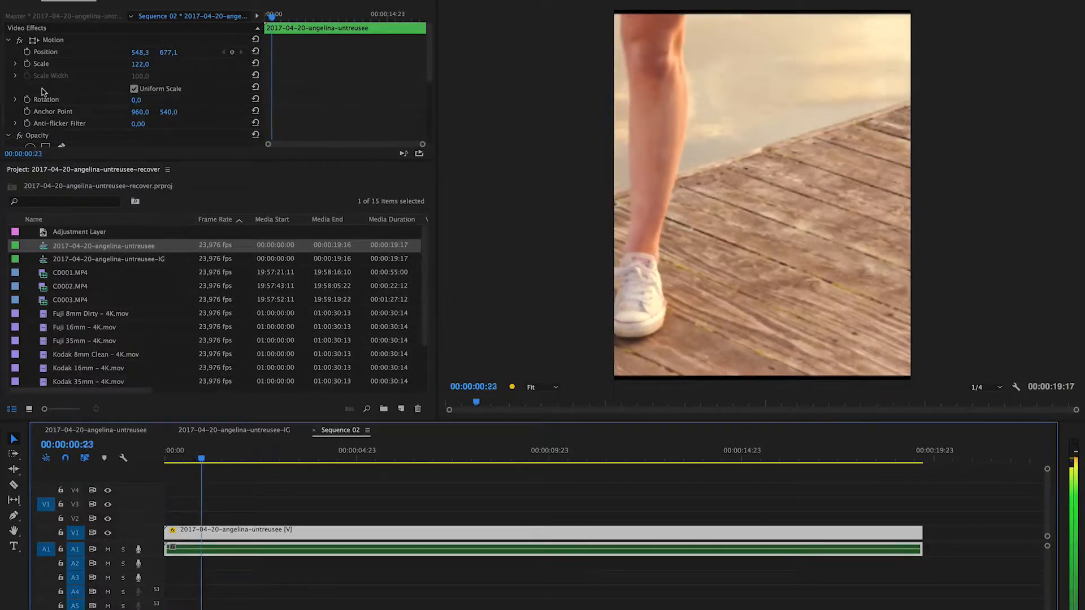
{"action": "key", "text": "Home"}
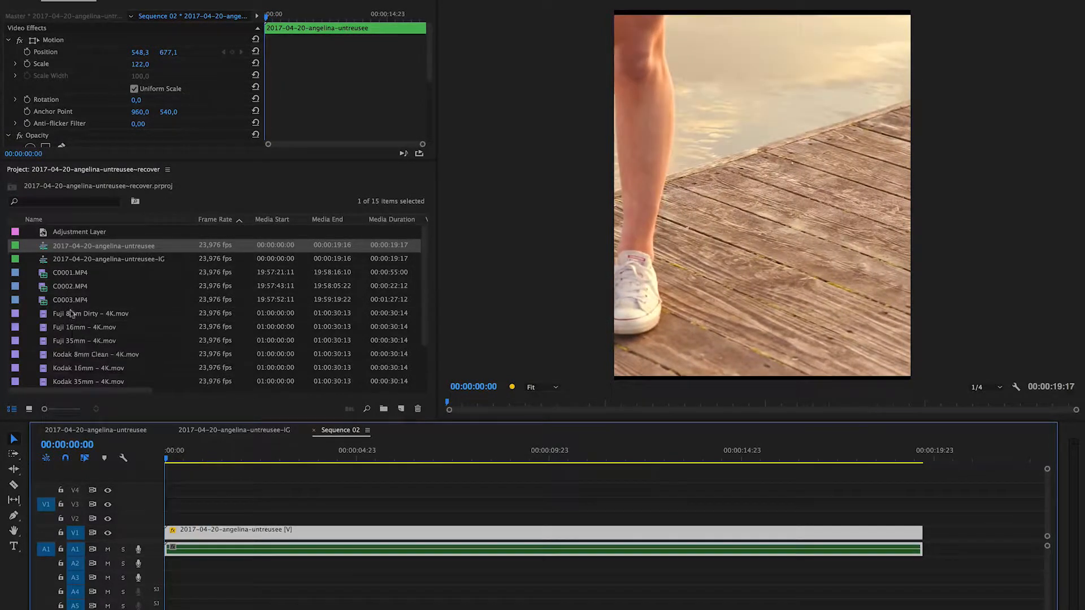
Enable position keyframing on the nested clip at 00:00:00:00 and set its horizontal position to 1155.3.
{"action": "left_click", "coordinate": [27, 51]}
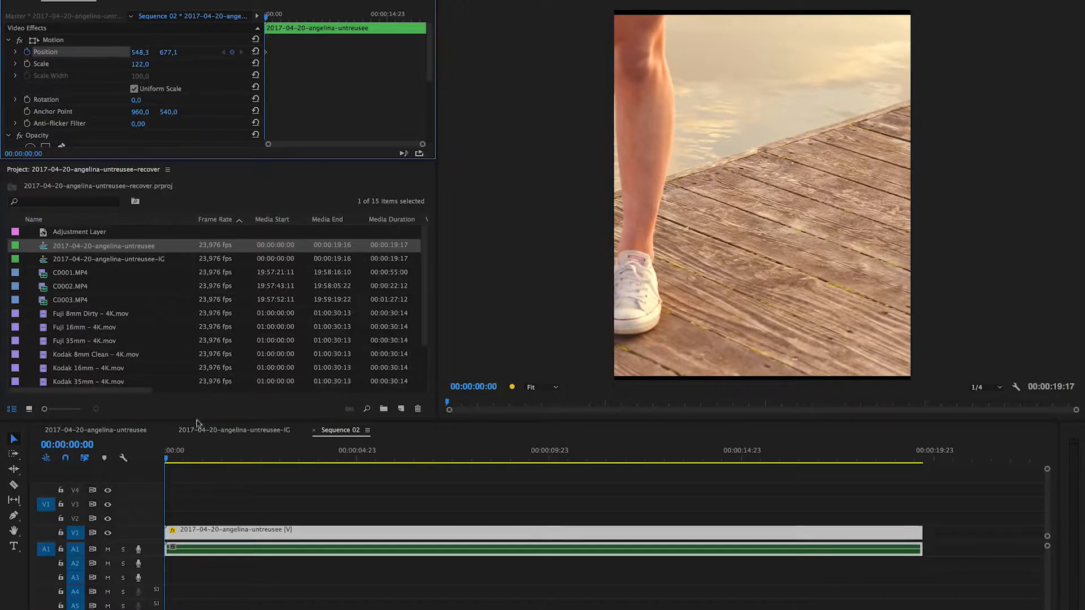
{"action": "left_click_drag", "start_coordinate": [141, 52], "coordinate": [143, 53]}
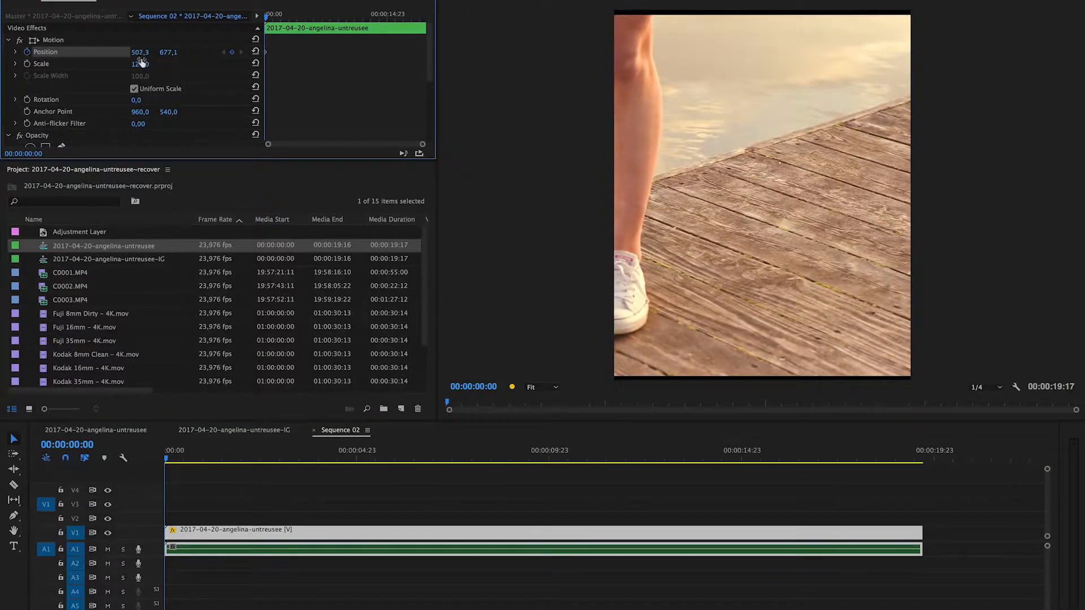
{"action": "left_click_drag", "start_coordinate": [140, 52], "coordinate": [507, 52]}
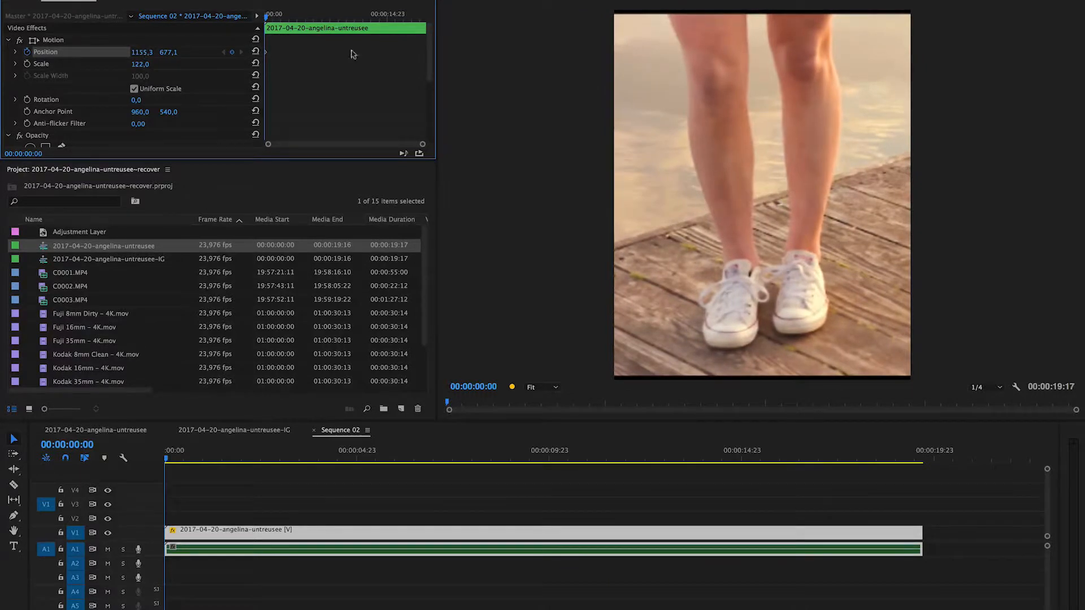
Add a position keyframe at the second shot, 00:00:01:06, and set its horizontal position to 809.3.
{"action": "key", "text": "space"}
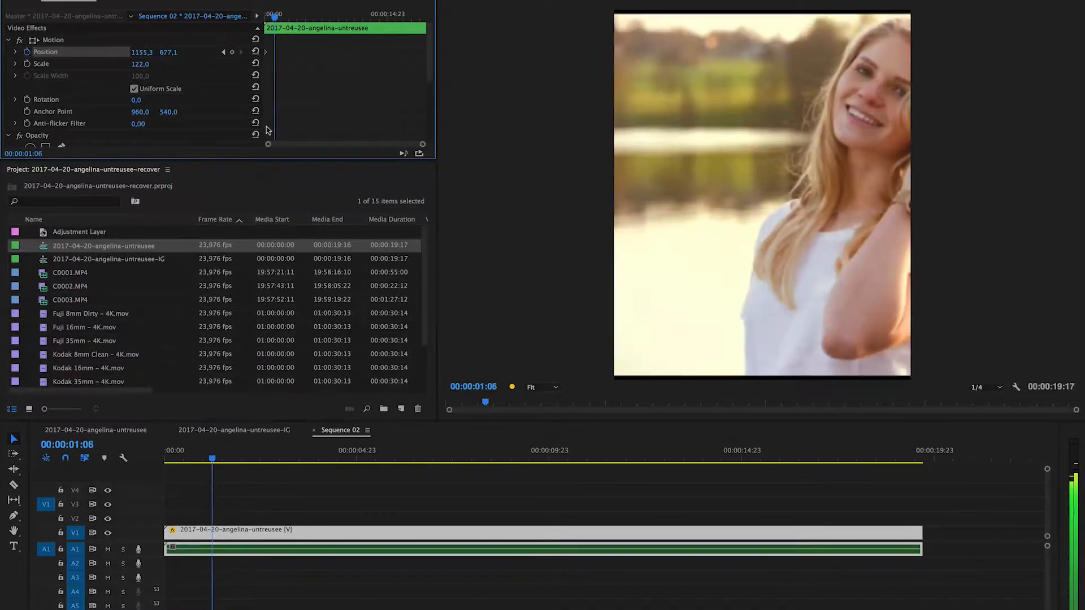
{"action": "left_click", "coordinate": [232, 52]}
{"action": "key", "text": "Right"}
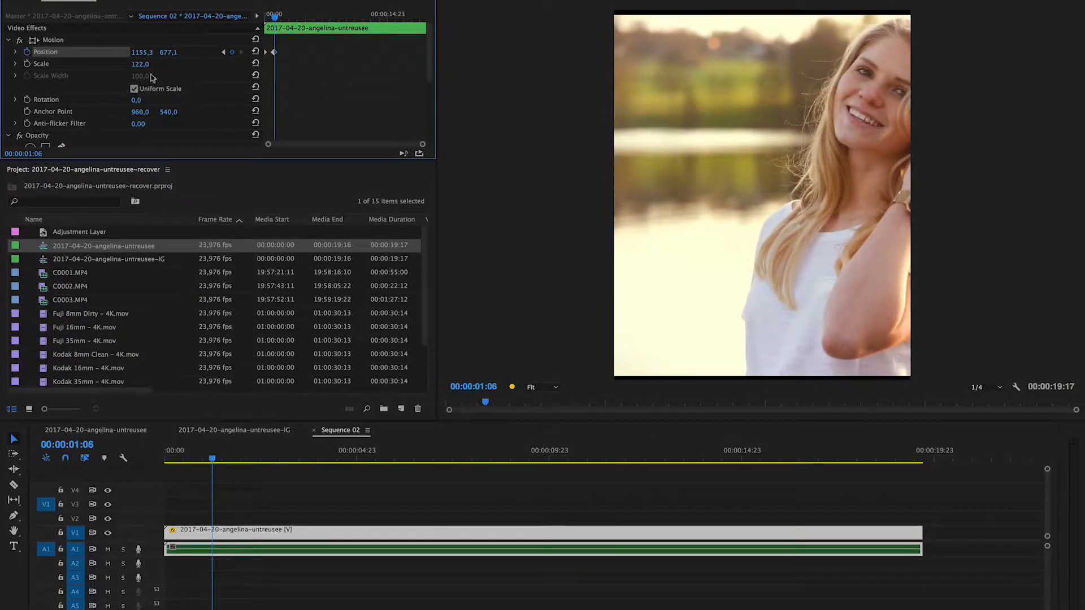
{"action": "left_click_drag", "start_coordinate": [142, 52], "coordinate": [51, 52]}
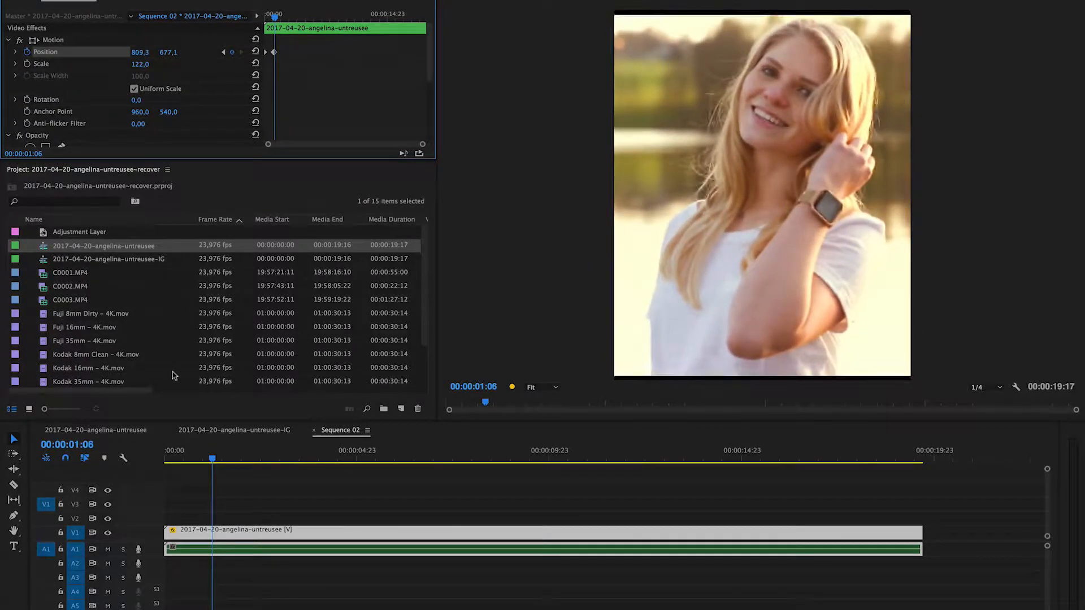
Add a position keyframe at 00:00:06:21 and set its horizontal position to 339.3.
{"action": "key", "text": "space"}
{"action": "key", "text": "space"}
{"action": "key", "text": "Home"}
{"action": "key", "text": "space"}
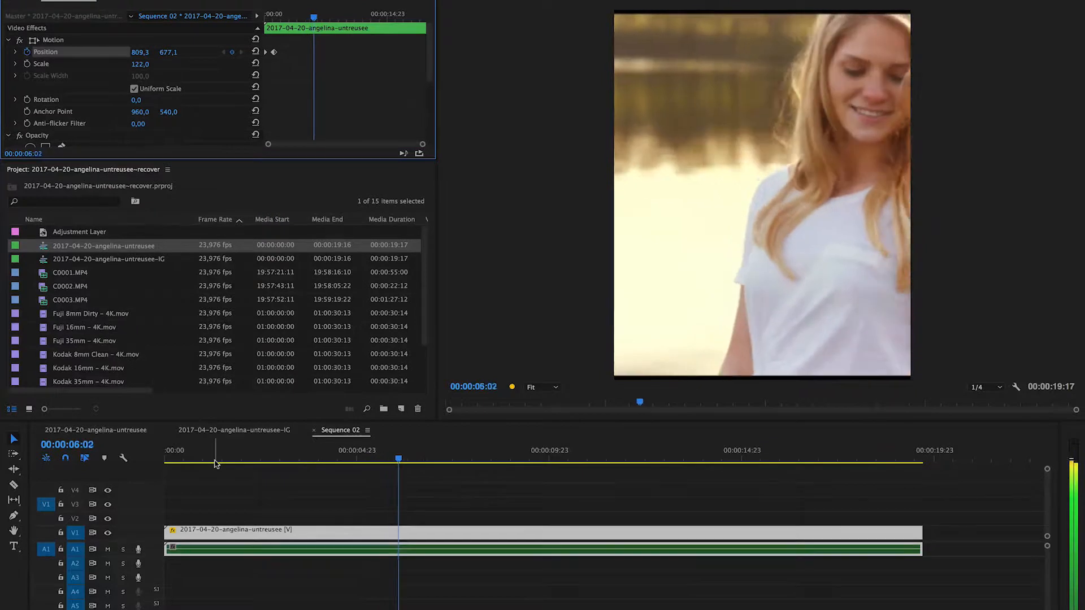
{"action": "key", "text": "j"}
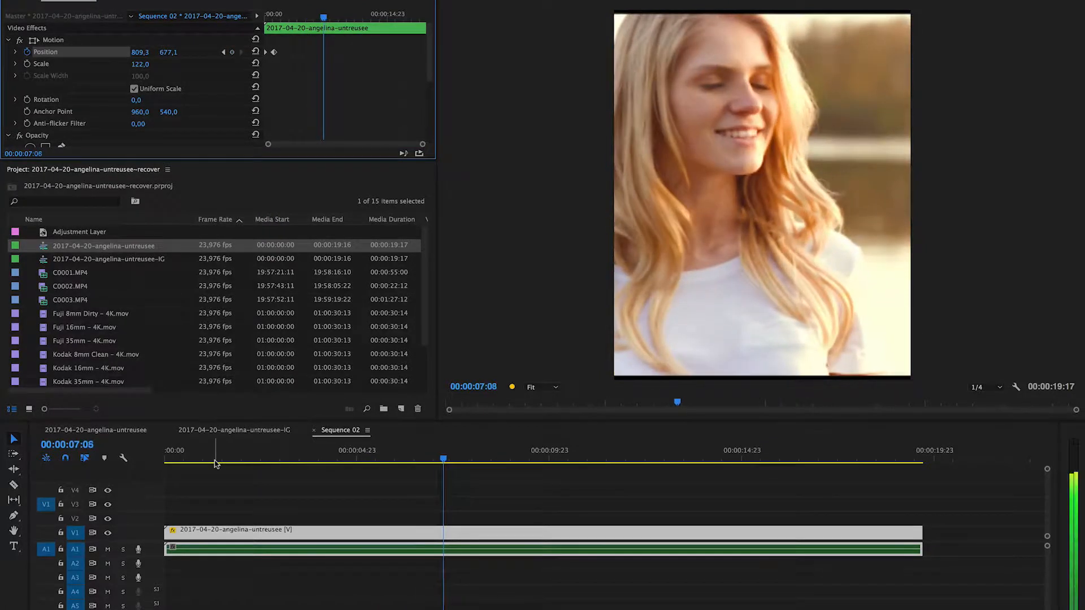
{"action": "key", "text": "Right"}
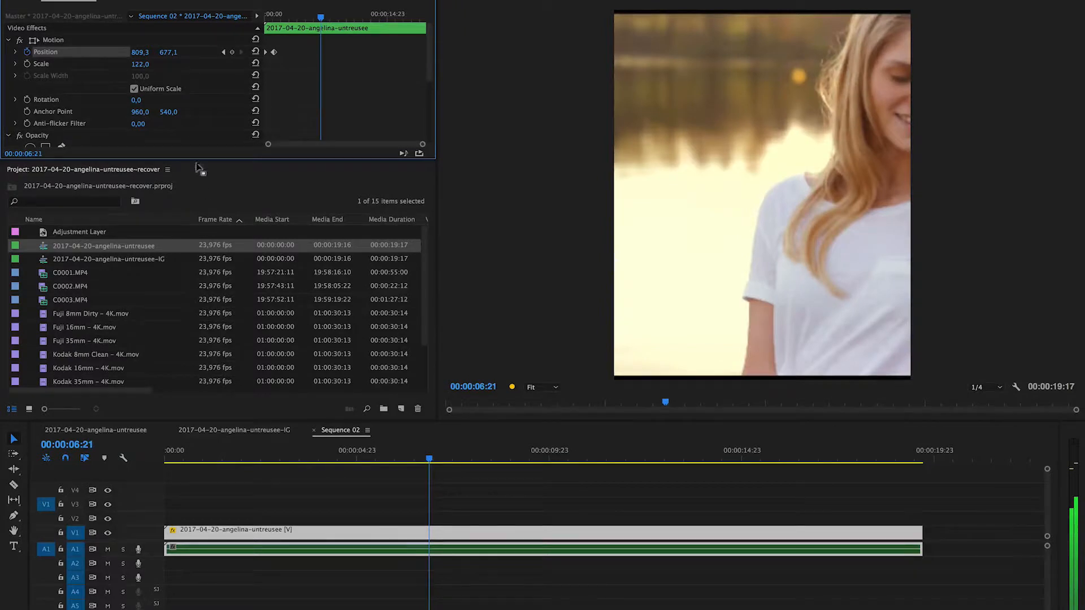
{"action": "left_click", "coordinate": [232, 52]}
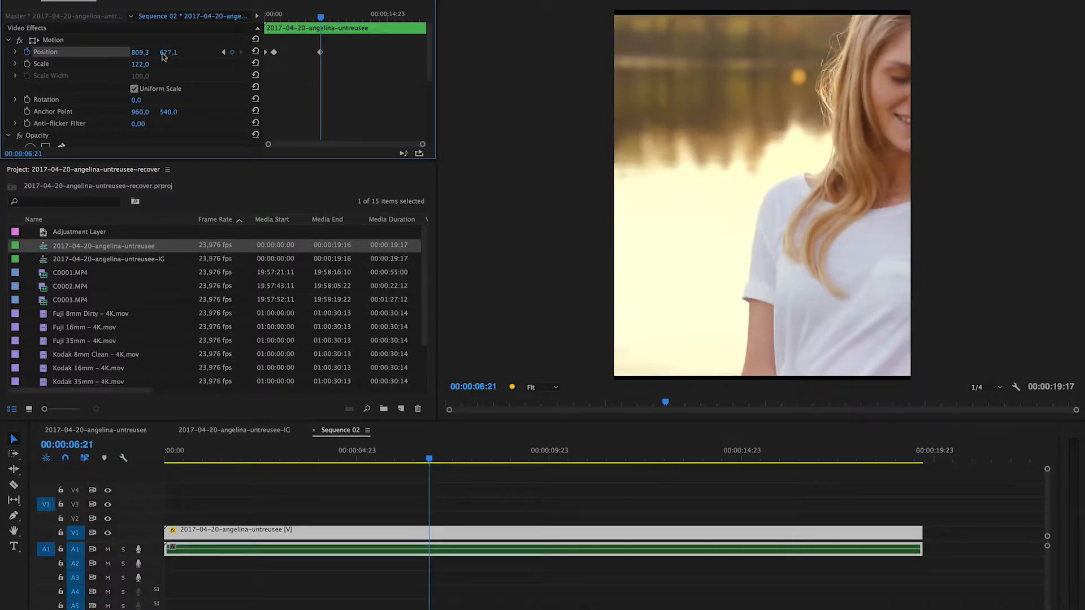
{"action": "left_click_drag", "start_coordinate": [140, 52], "coordinate": [48, 52]}
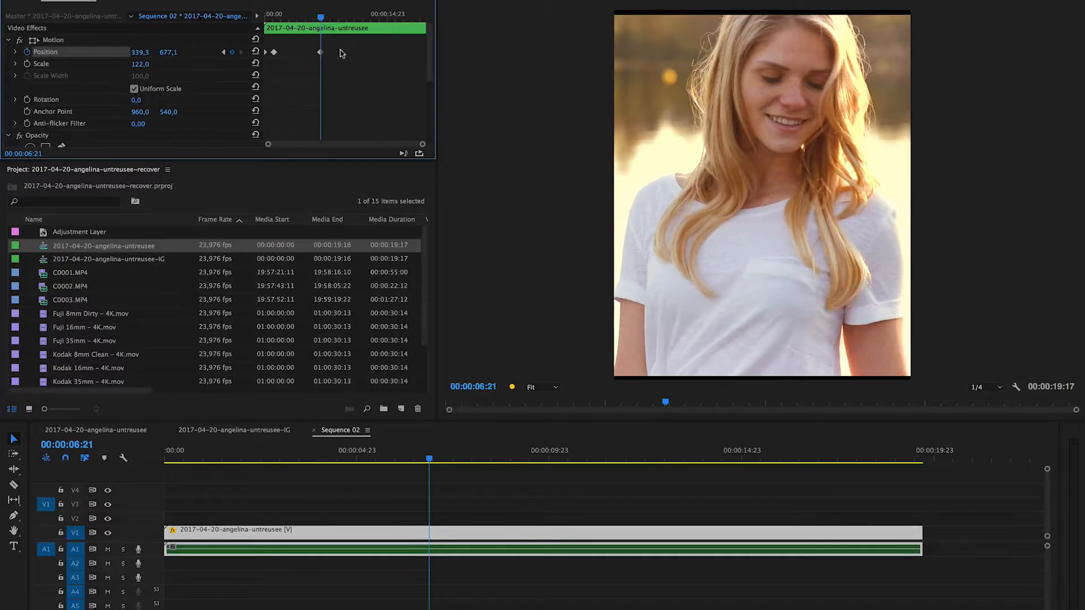
Set the nested clip's horizontal position to 1026.3 at the shot change, 00:00:06:22, and play the shots that follow.
{"action": "mouse_move", "coordinate": [282, 17]}
{"action": "left_mouse_down"}
{"action": "mouse_move", "coordinate": [324, 17]}
{"action": "mouse_move", "coordinate": [272, 17]}
{"action": "left_mouse_up"}
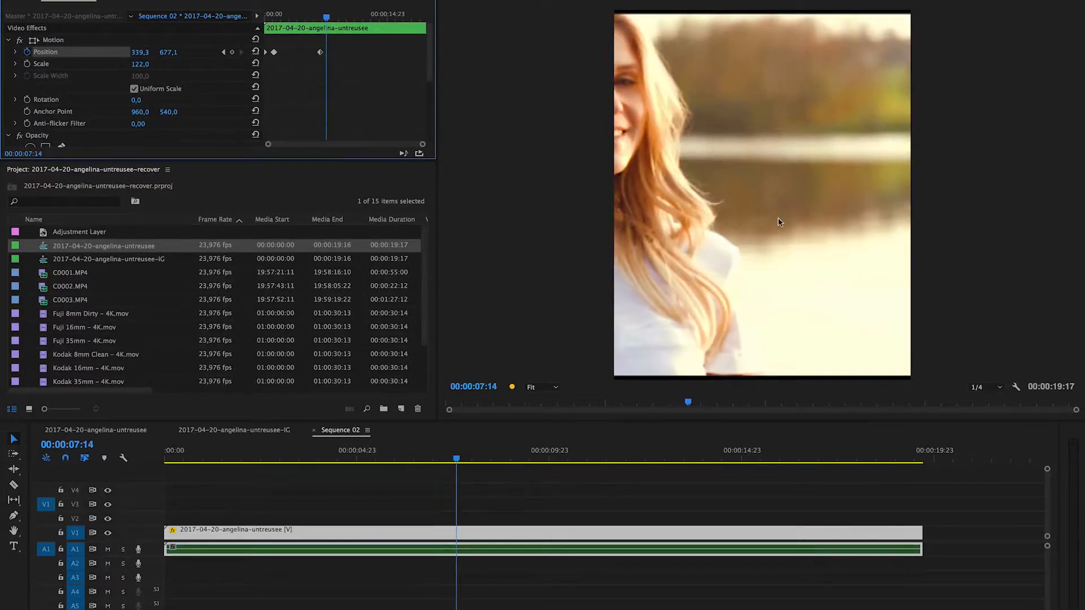
{"action": "key", "text": "j"}
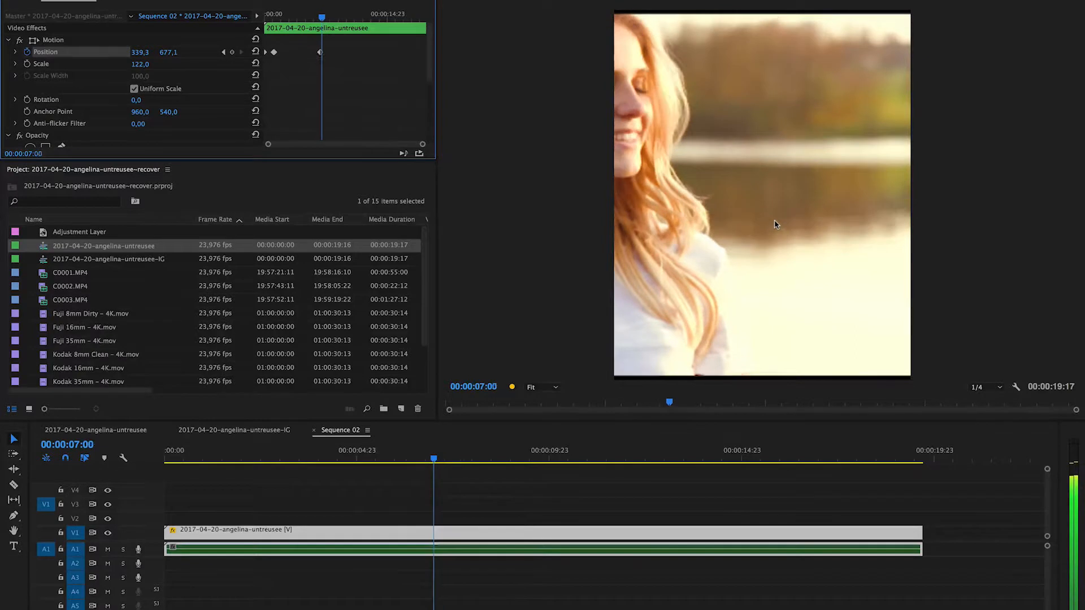
{"action": "key", "text": "Right"}
{"action": "key", "text": "Right"}
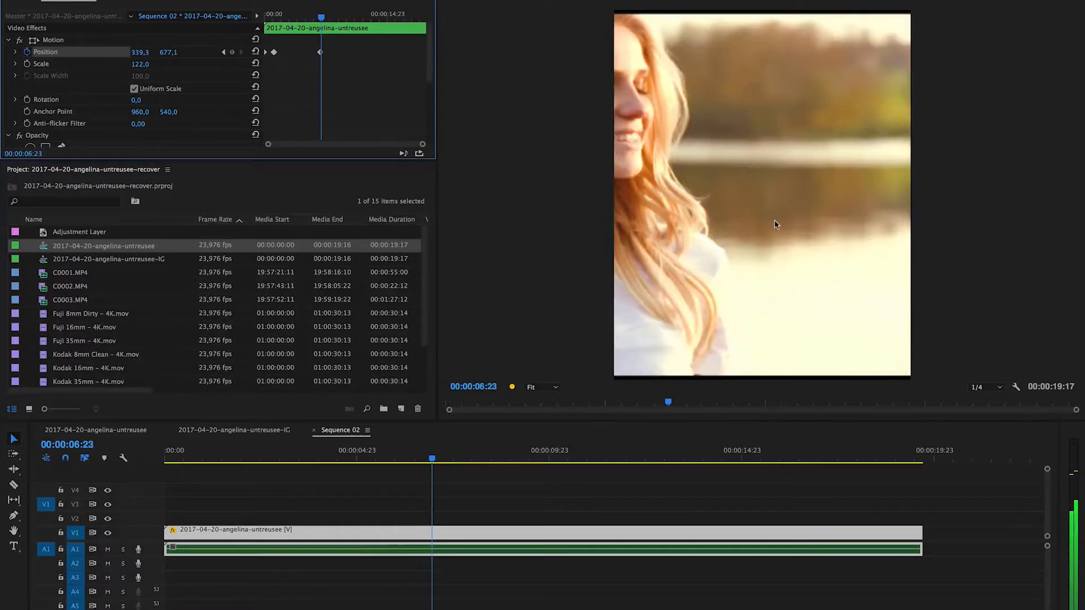
{"action": "key", "text": "Right"}
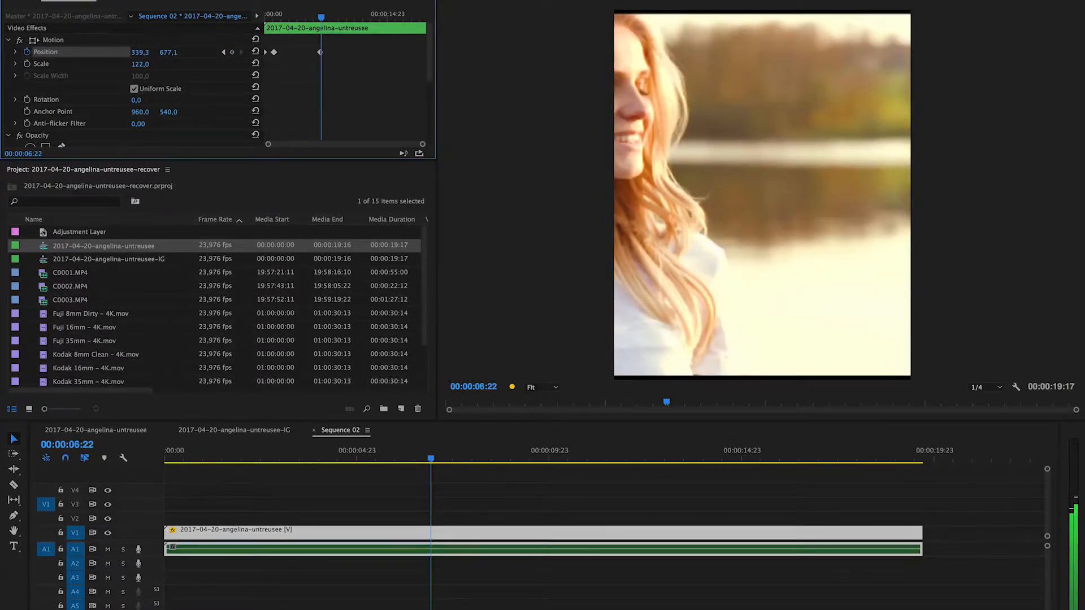
{"action": "left_click_drag", "start_coordinate": [136, 52], "coordinate": [170, 52]}
{"action": "key", "text": "space"}
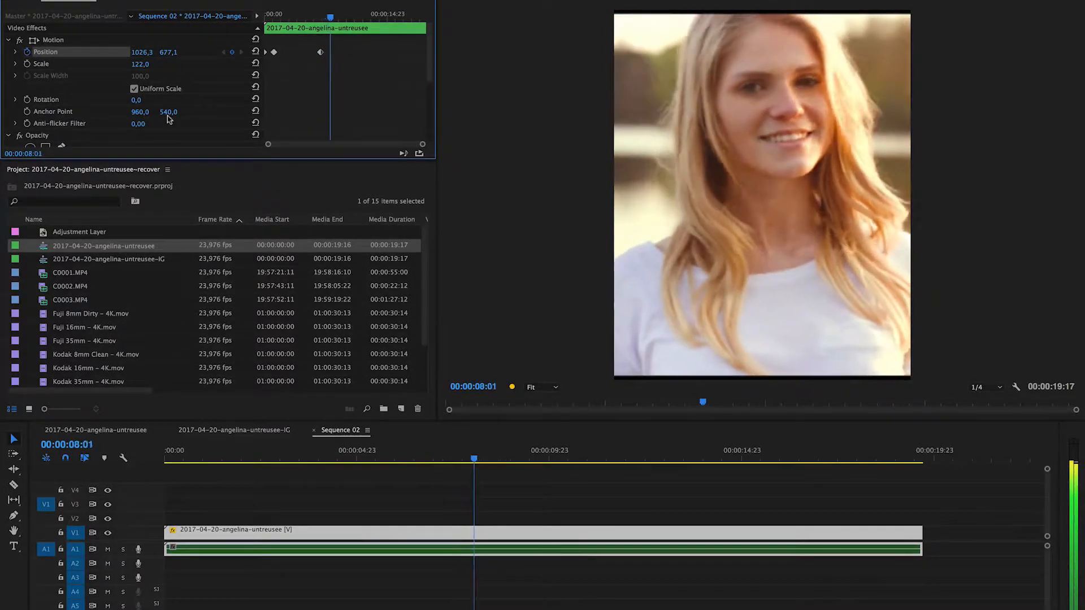
{"action": "key", "text": "space"}
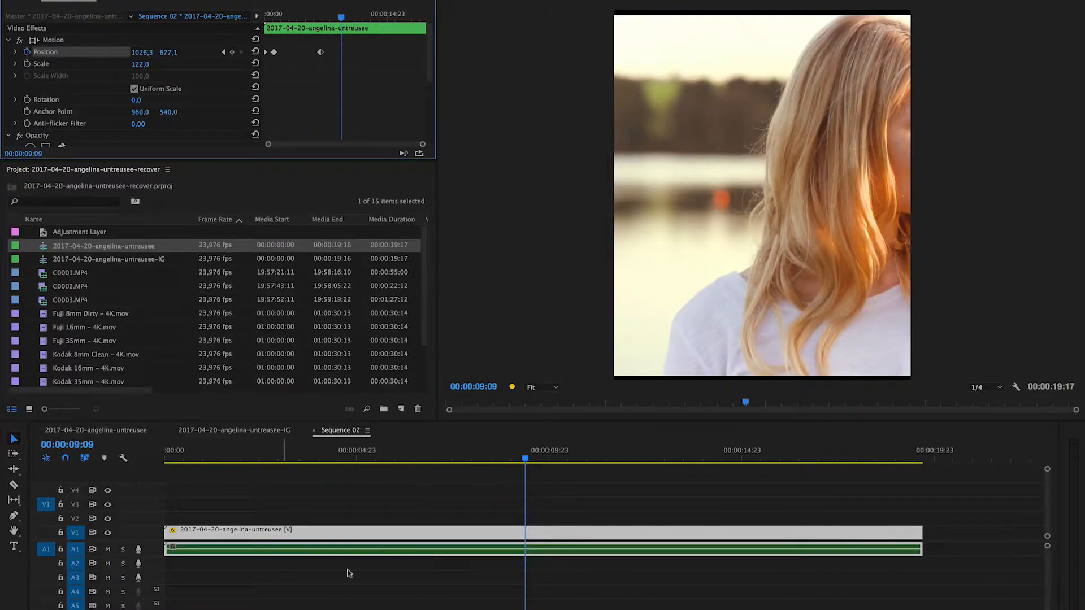
Compare the reframed nested clip at 00:00:05:02 in Sequence 02 with the separate clips in the original horizontal sequence.
{"action": "left_click_drag", "start_coordinate": [112, 265], "coordinate": [314, 559]}
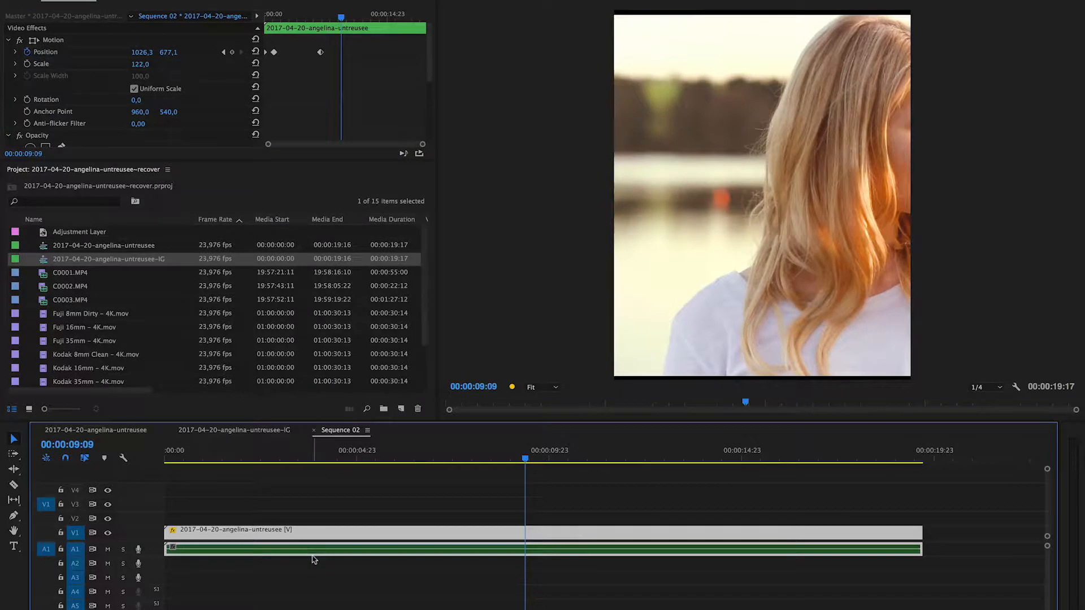
{"action": "left_click", "coordinate": [365, 460]}
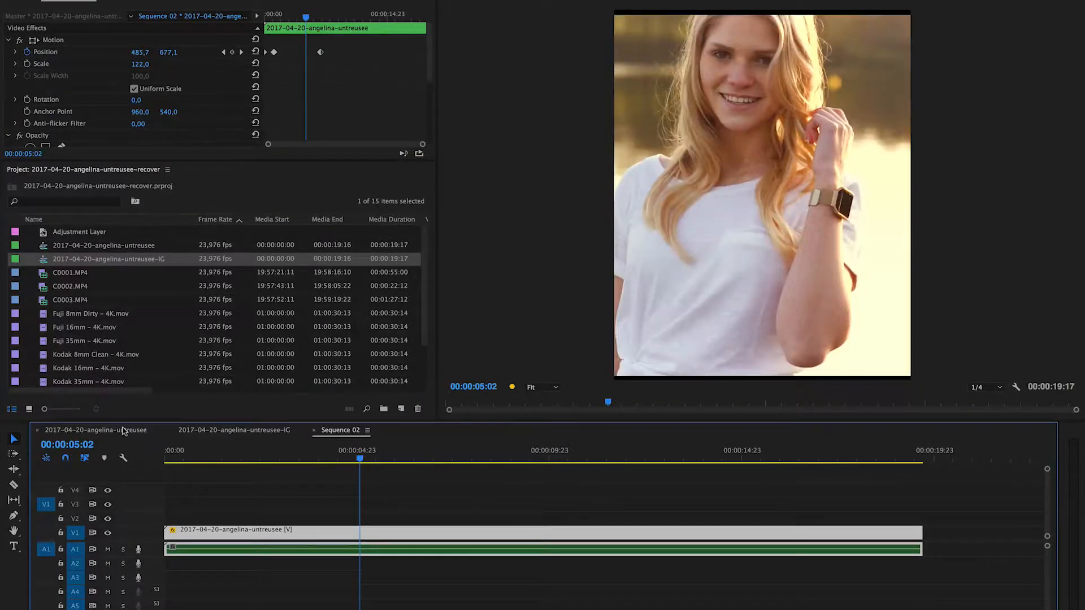
{"action": "left_click", "coordinate": [124, 430]}
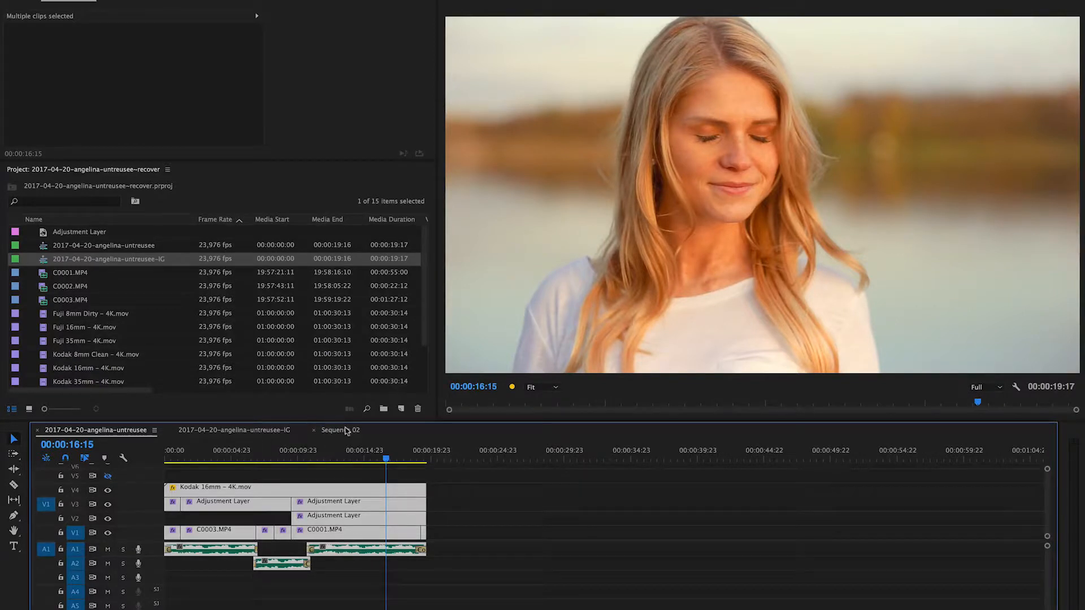
{"action": "left_click", "coordinate": [347, 430]}
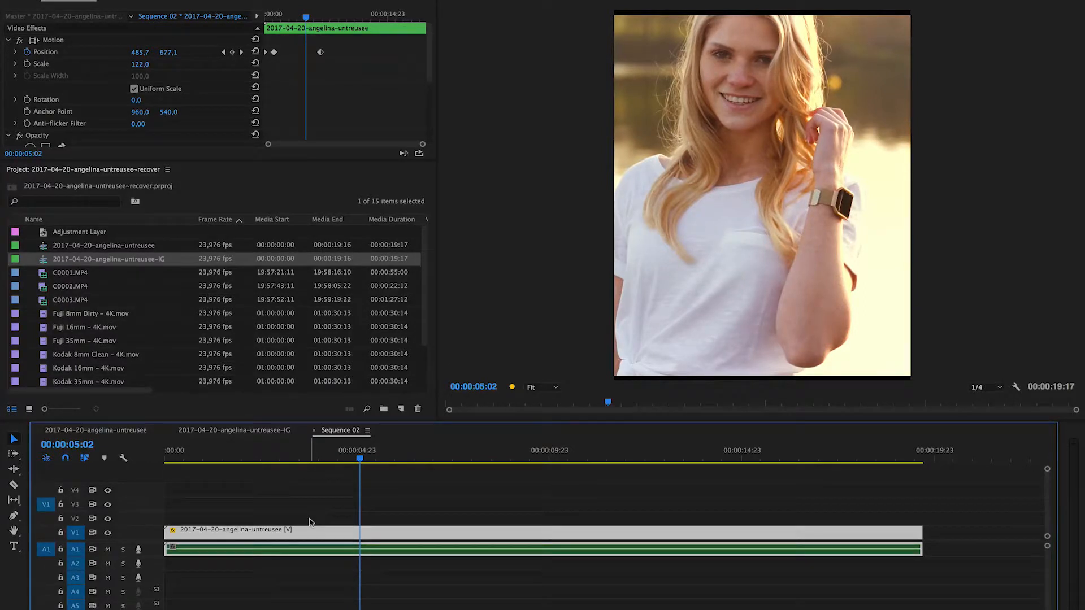
{"action": "left_click", "coordinate": [330, 518]}
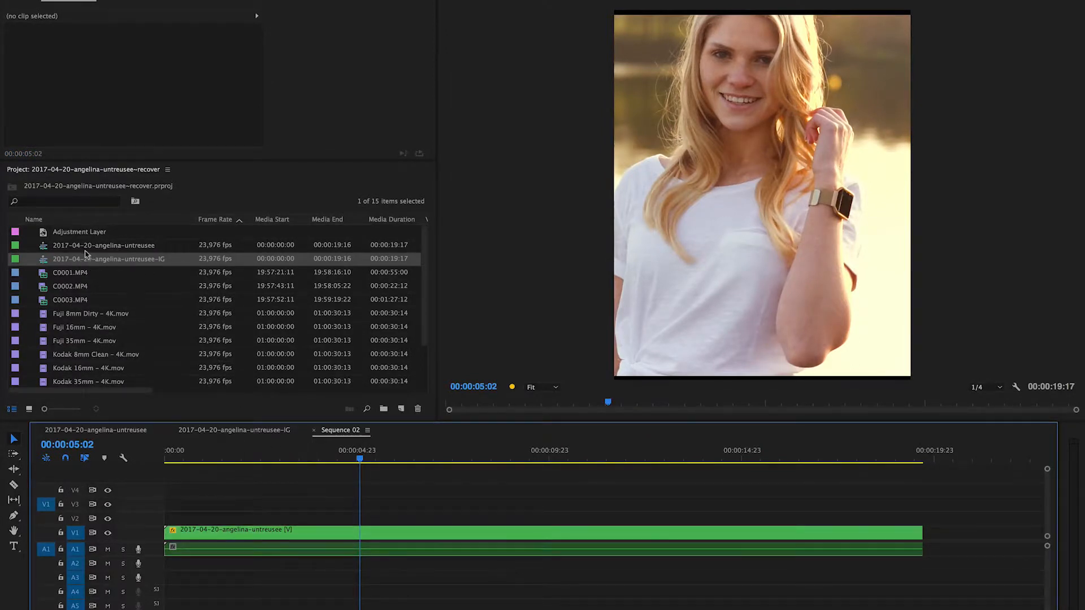
Duplicate the original horizontal sequence in the project and open the copy in the timeline.
{"action": "left_click", "coordinate": [82, 249]}
{"action": "right_click", "coordinate": [73, 249]}
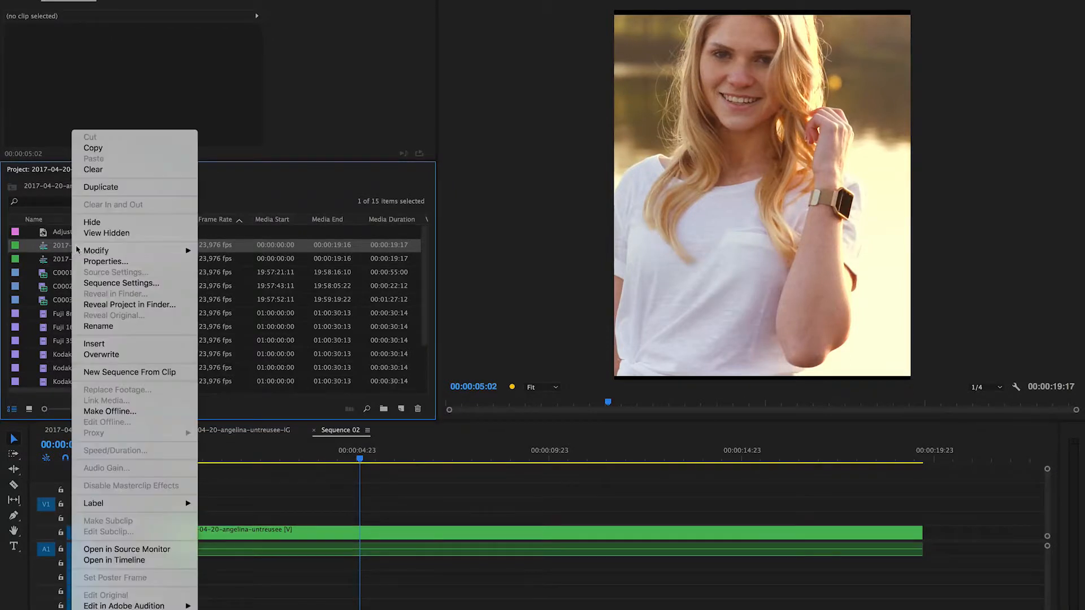
{"action": "left_click", "coordinate": [109, 193]}
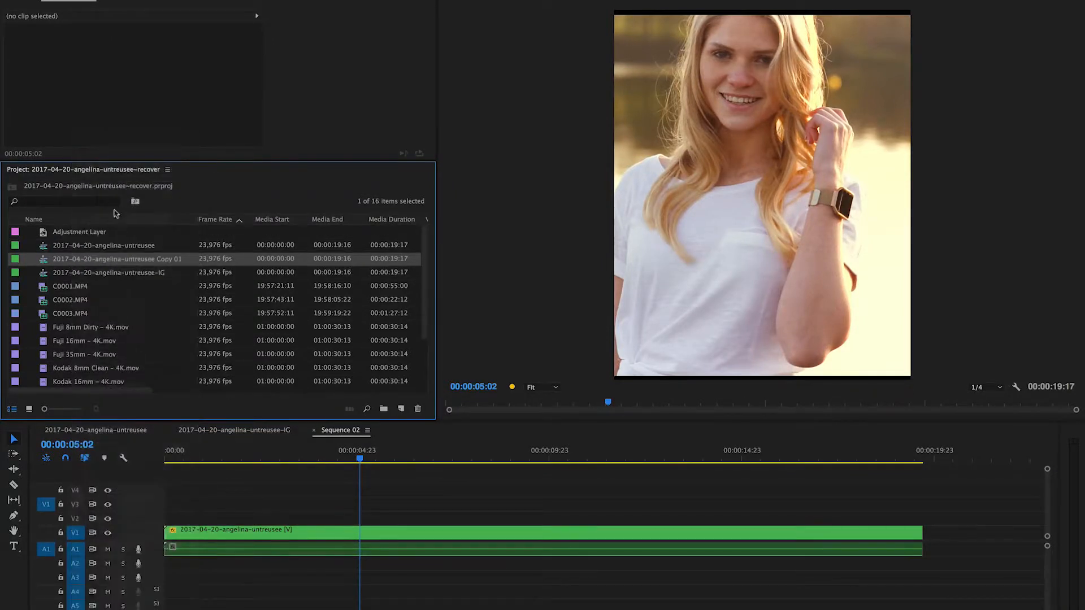
{"action": "double_click", "coordinate": [43, 260]}
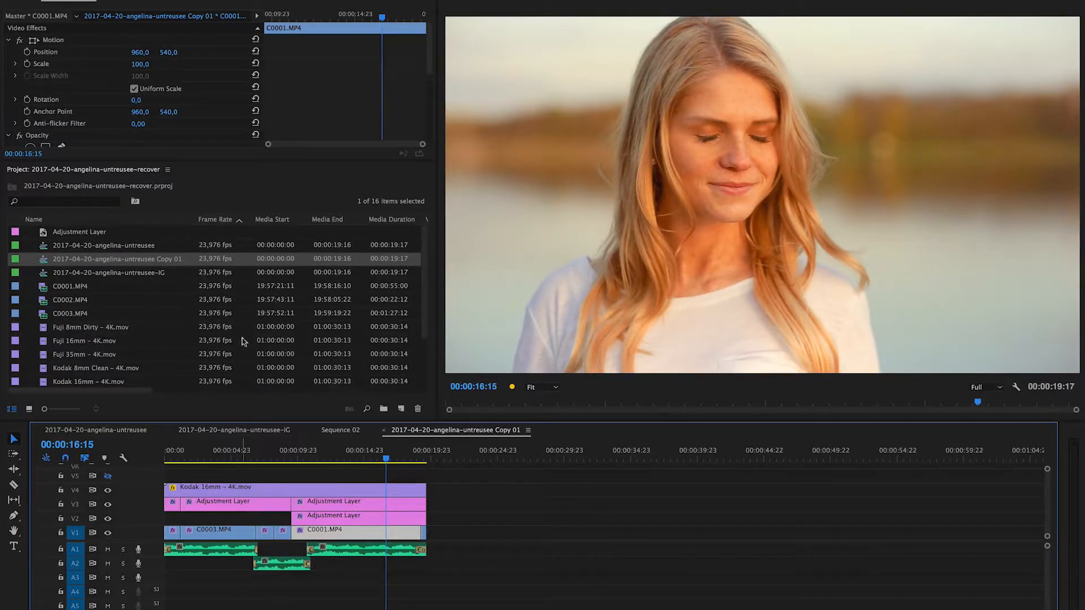
Change the duplicated sequence's settings to Custom editing mode with a 1080 × 1080 frame size, accepting deletion of its previews.
{"action": "right_click", "coordinate": [129, 265]}
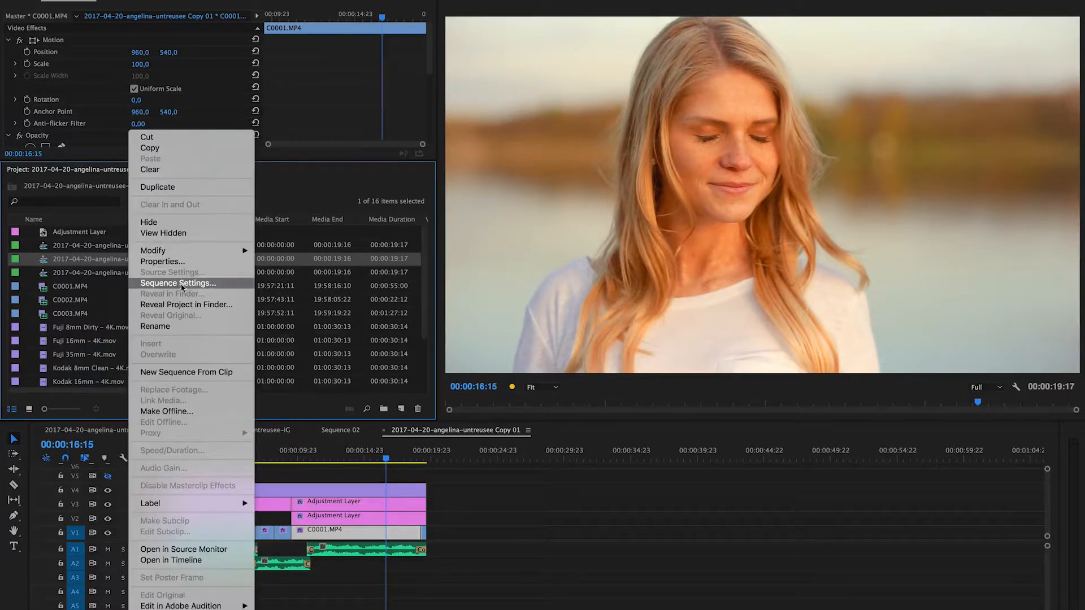
{"action": "left_click", "coordinate": [174, 282]}
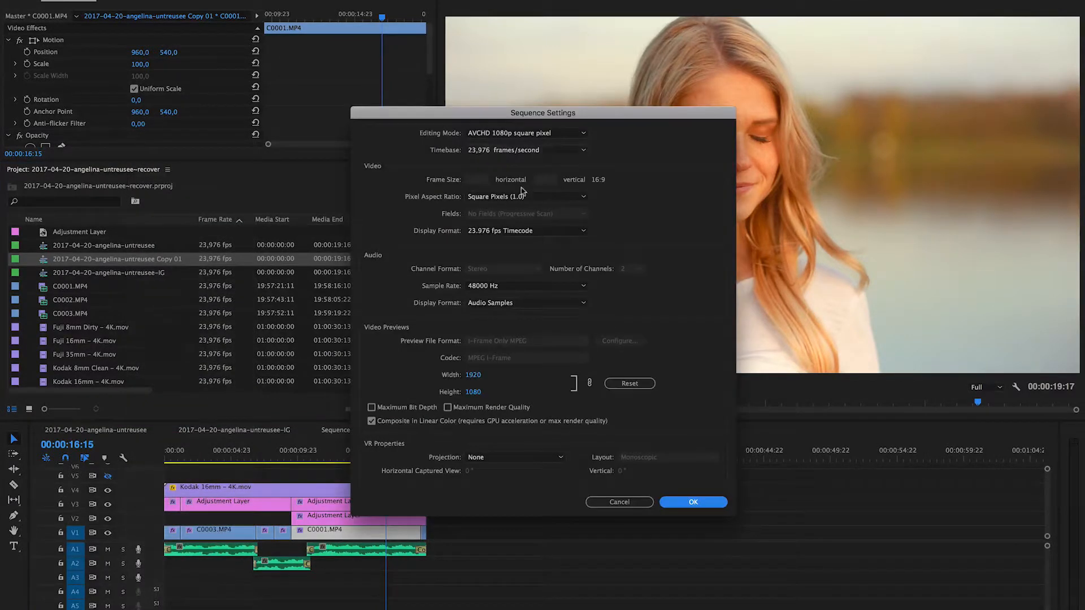
{"action": "left_click", "coordinate": [490, 150]}
{"action": "left_click", "coordinate": [489, 136]}
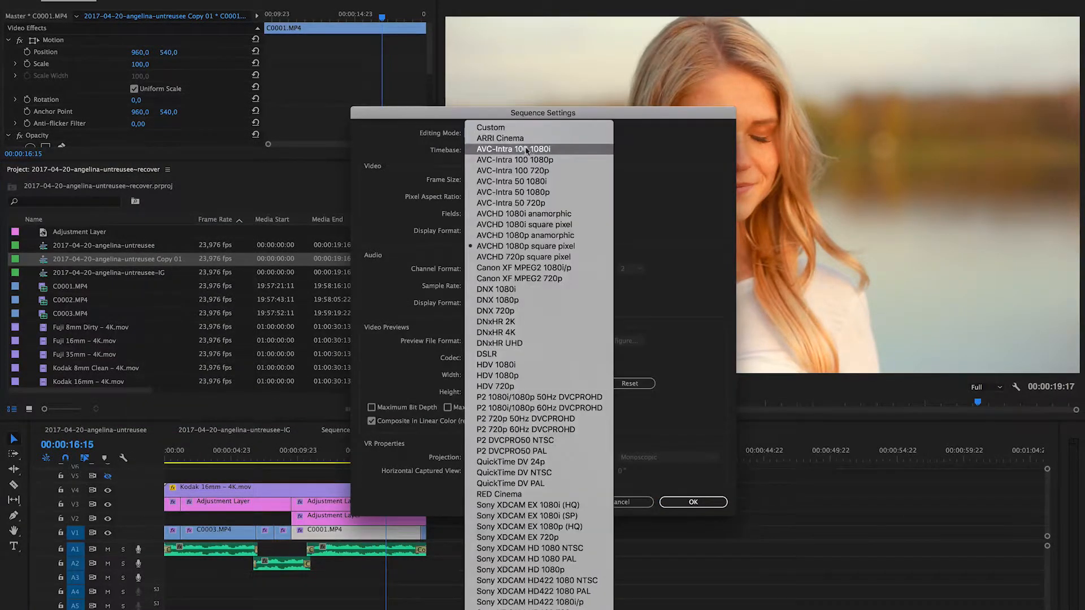
{"action": "left_click", "coordinate": [512, 134]}
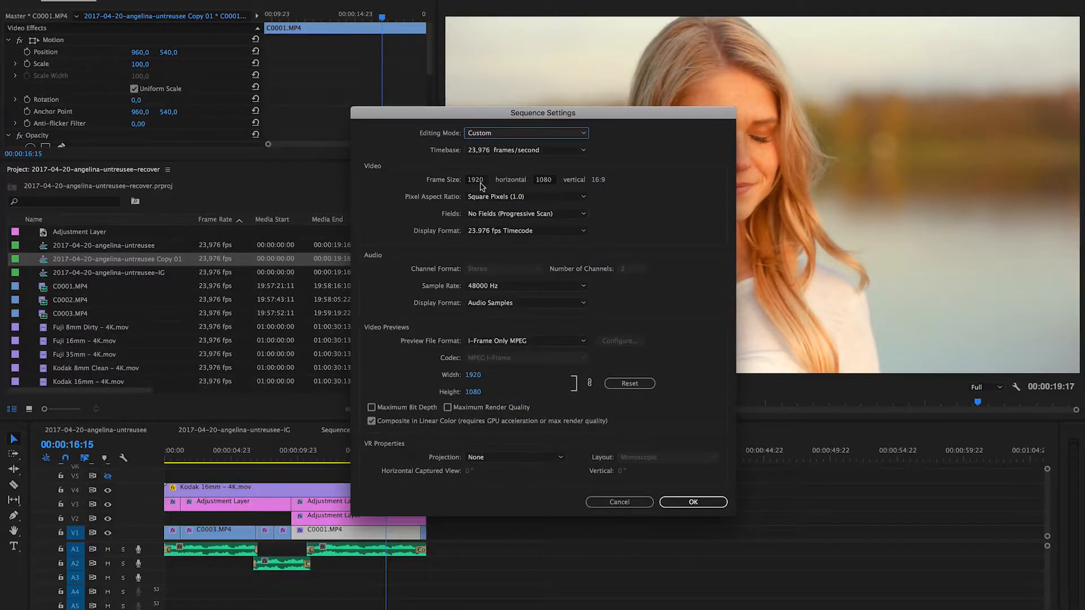
{"action": "left_click", "coordinate": [468, 180]}
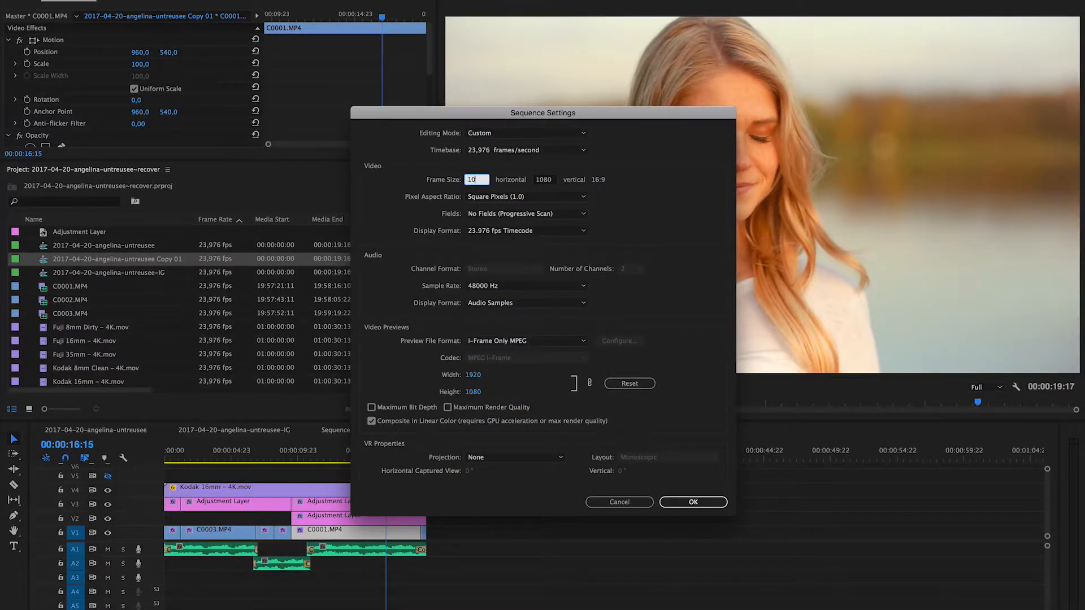
{"action": "key", "text": "Tab"}
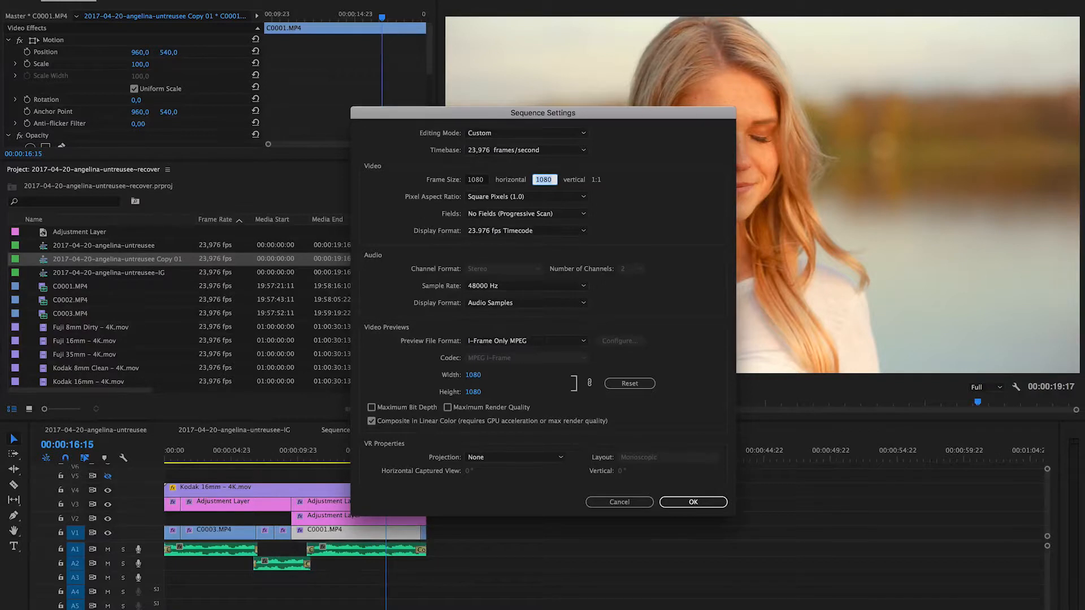
{"action": "left_click", "coordinate": [691, 501]}
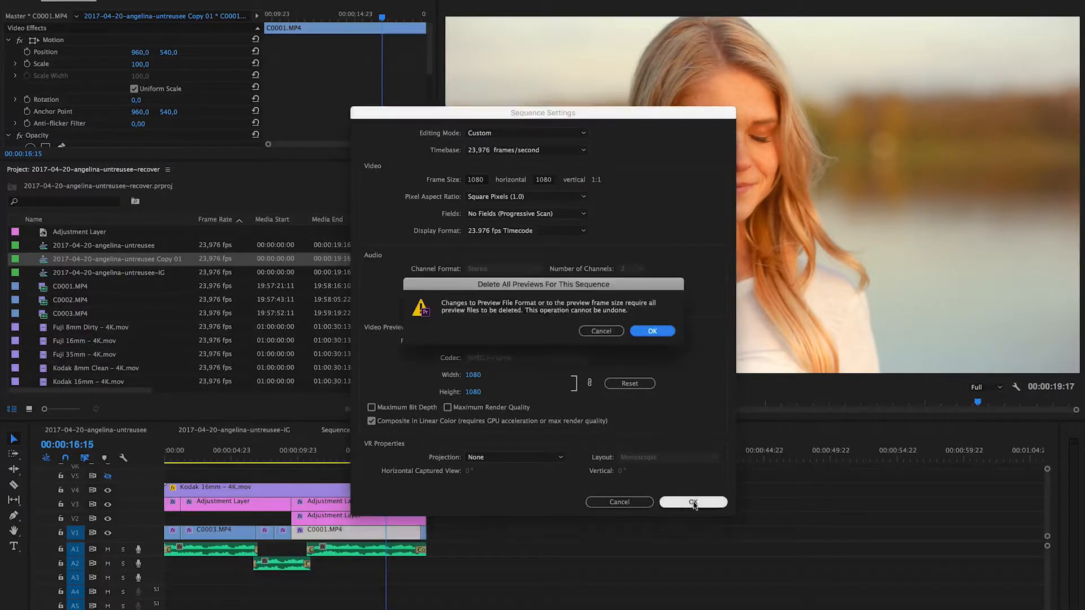
{"action": "left_click", "coordinate": [653, 332]}
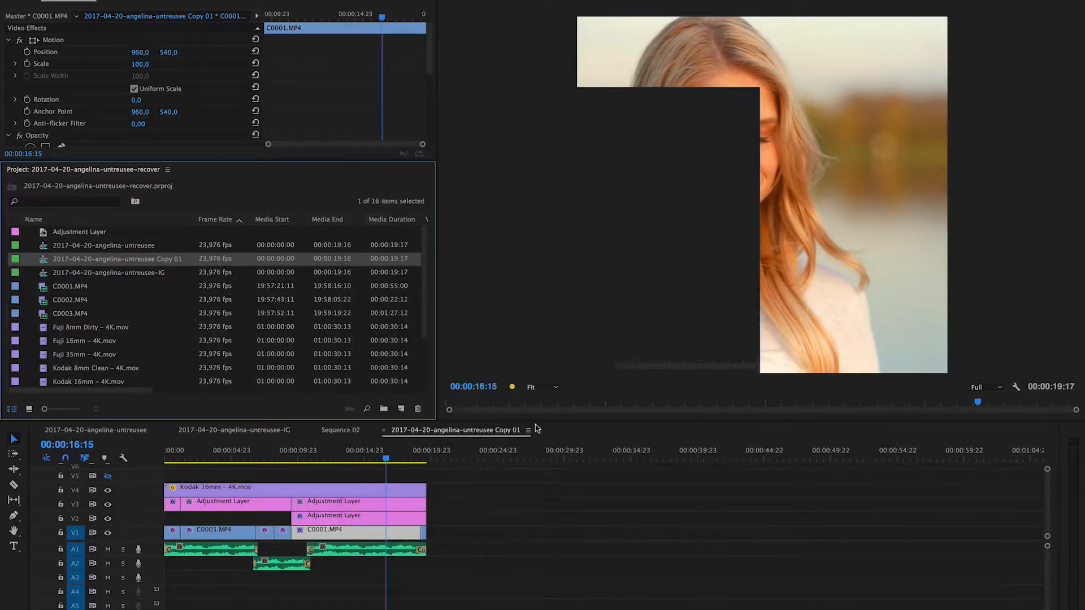
Play the square sequence copy from its start to check the framing of the opening C0003.MP4 shot.
{"action": "left_click_drag", "start_coordinate": [356, 452], "coordinate": [134, 466]}
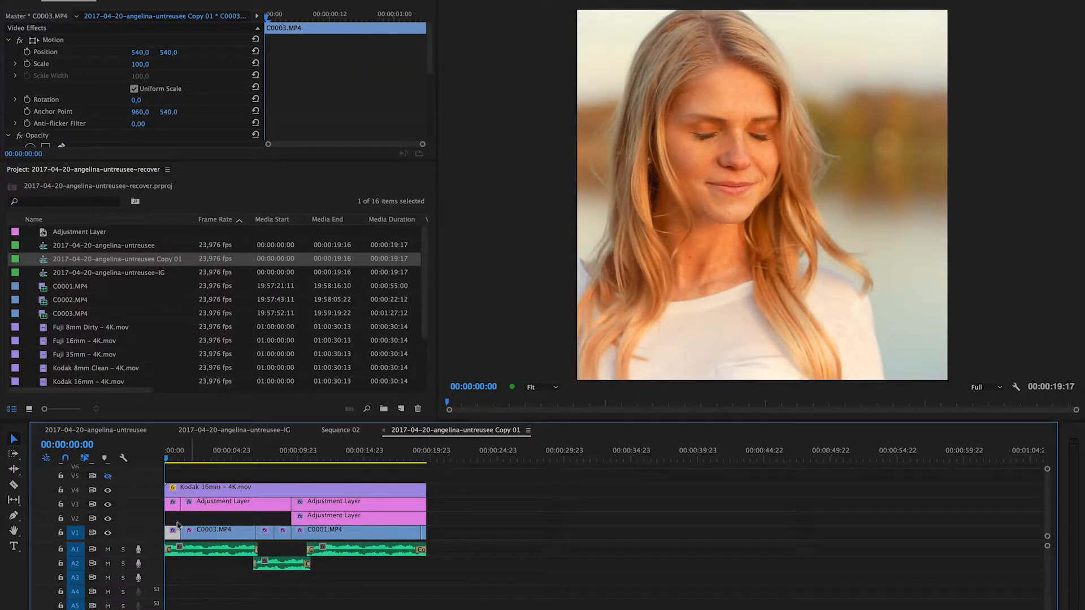
{"action": "key", "text": "space"}
{"action": "key", "text": "space"}
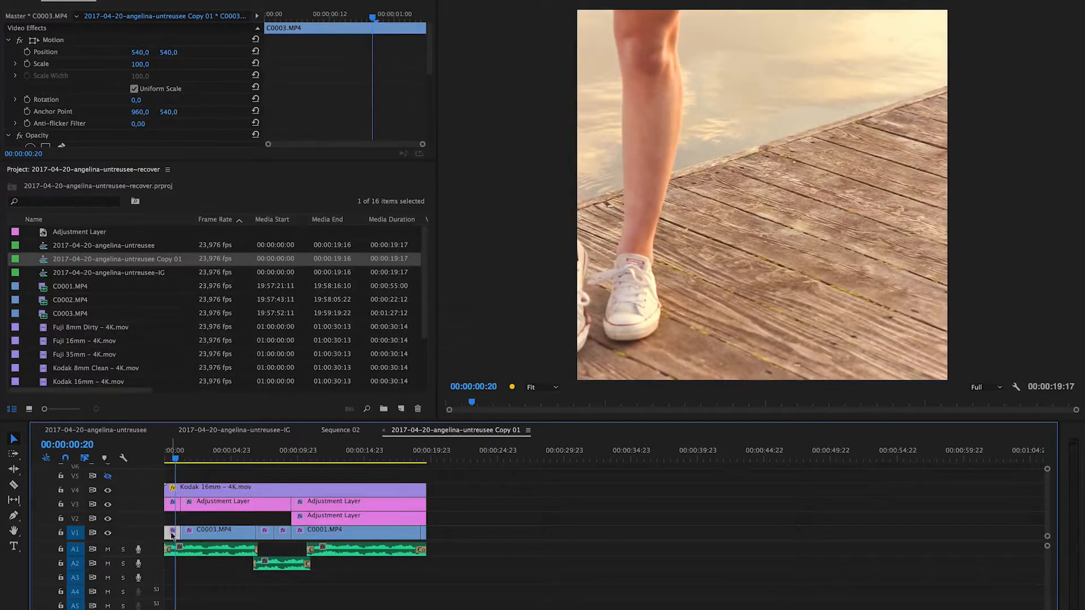
Set the opening C0003.MP4 clip's horizontal position to 947 in the square sequence and play on to the next shot.
{"action": "left_click_drag", "start_coordinate": [140, 52], "coordinate": [371, 52]}
{"action": "key", "text": "Right"}
{"action": "key", "text": "Right"}
{"action": "key", "text": "Right"}
{"action": "key", "text": "Right"}
{"action": "key", "text": "space"}
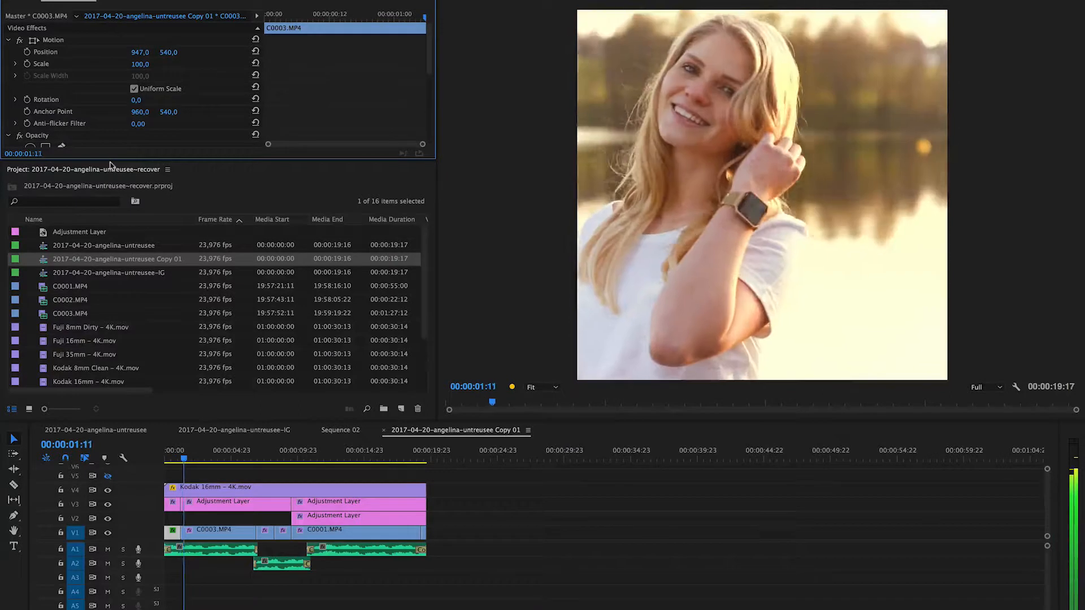
Set the second C0003.MP4 clip's horizontal position to 737, then play on and select the clip at 00:00:09:01.
{"action": "key", "text": "space"}
{"action": "left_click_drag", "start_coordinate": [140, 52], "coordinate": [242, 52]}
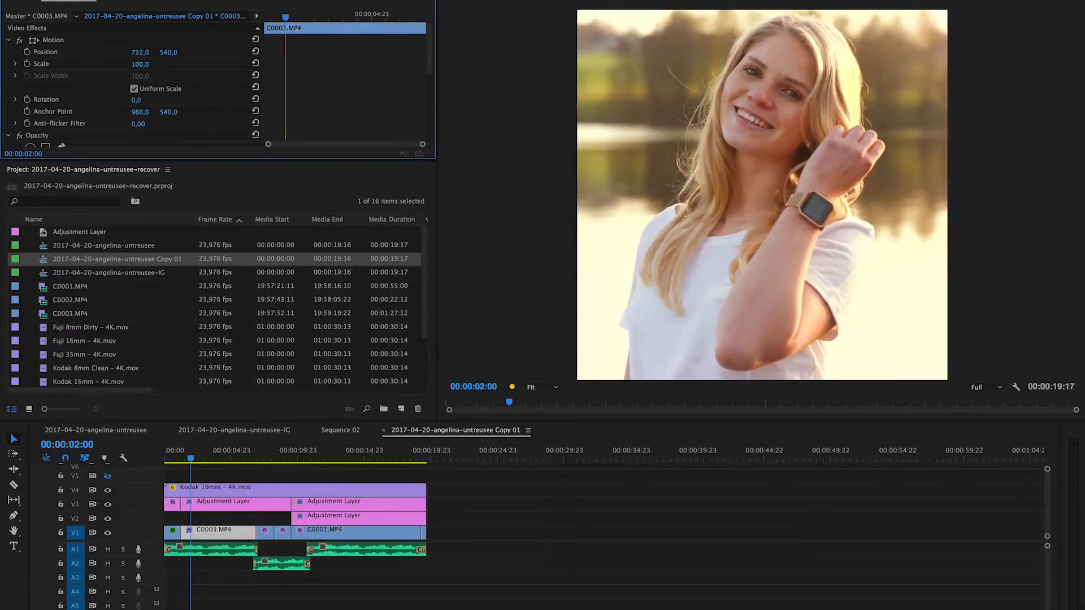
{"action": "key", "text": "space"}
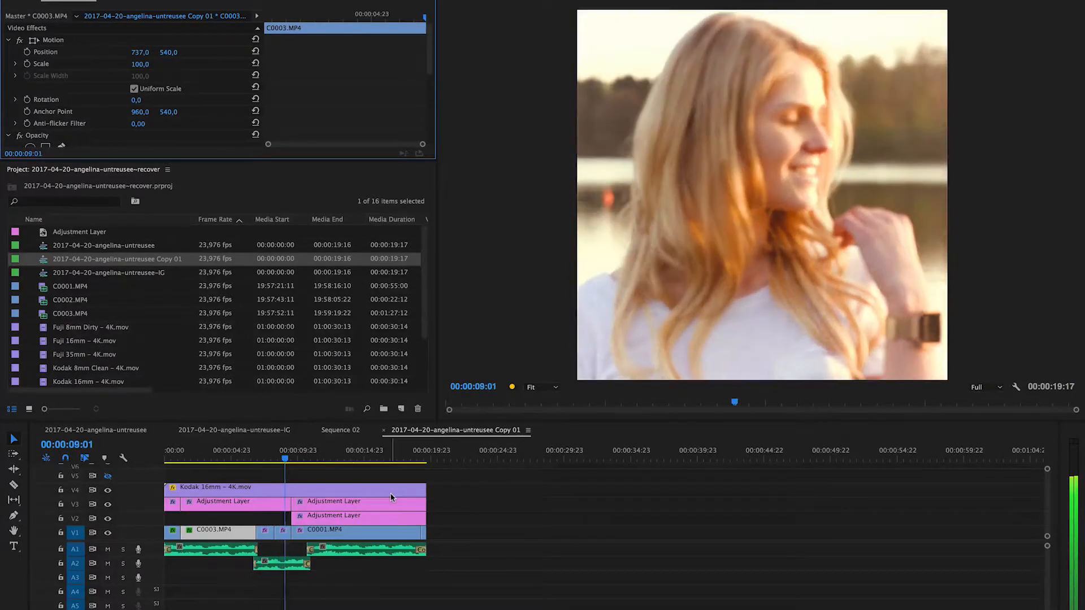
{"action": "key", "text": "d"}
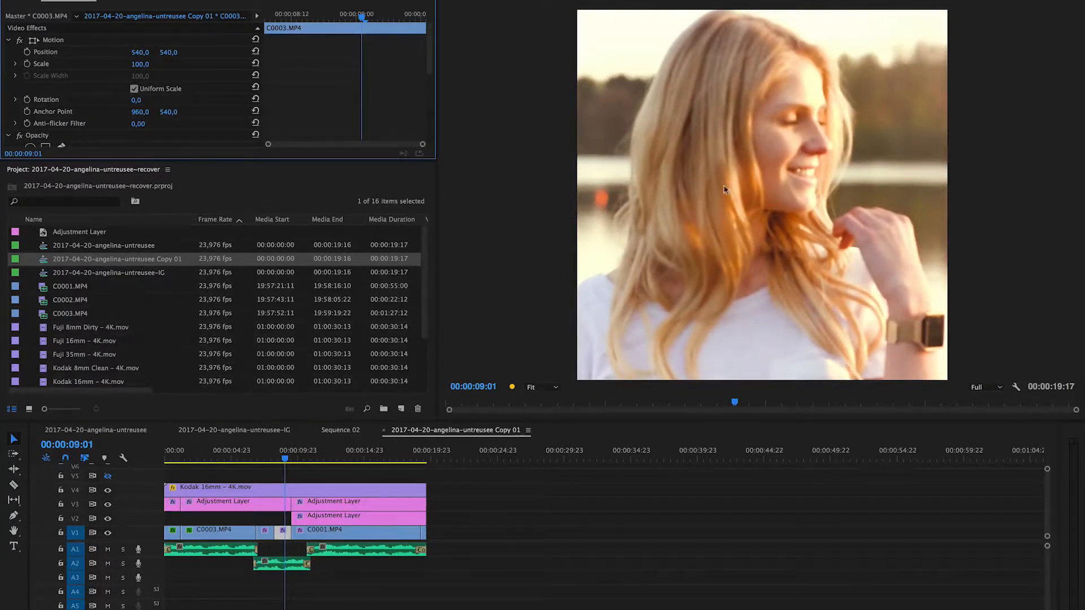
Open the IG version of the sequence and play it up to 00:00:07:05 to check each shot's framing.
{"action": "left_click", "coordinate": [125, 276]}
{"action": "double_click", "coordinate": [40, 274]}
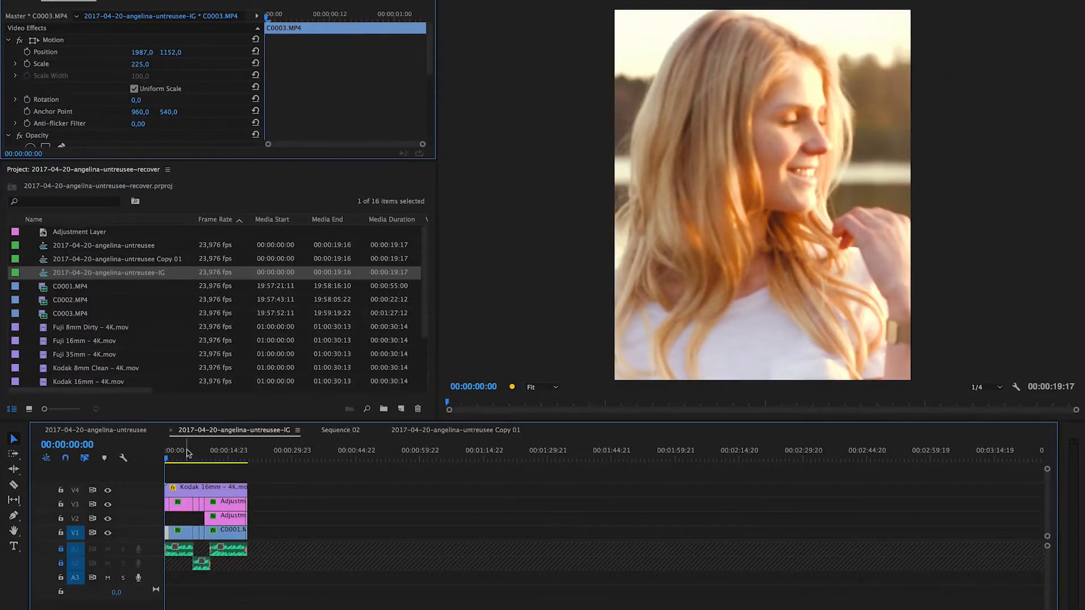
{"action": "key", "text": "space"}
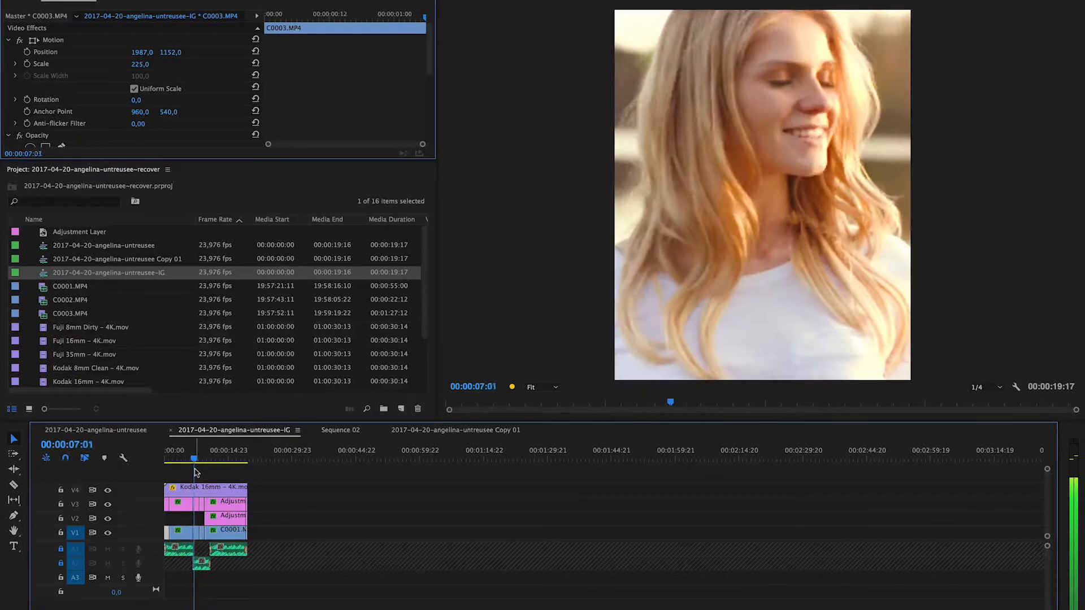
{"action": "key", "text": "space"}
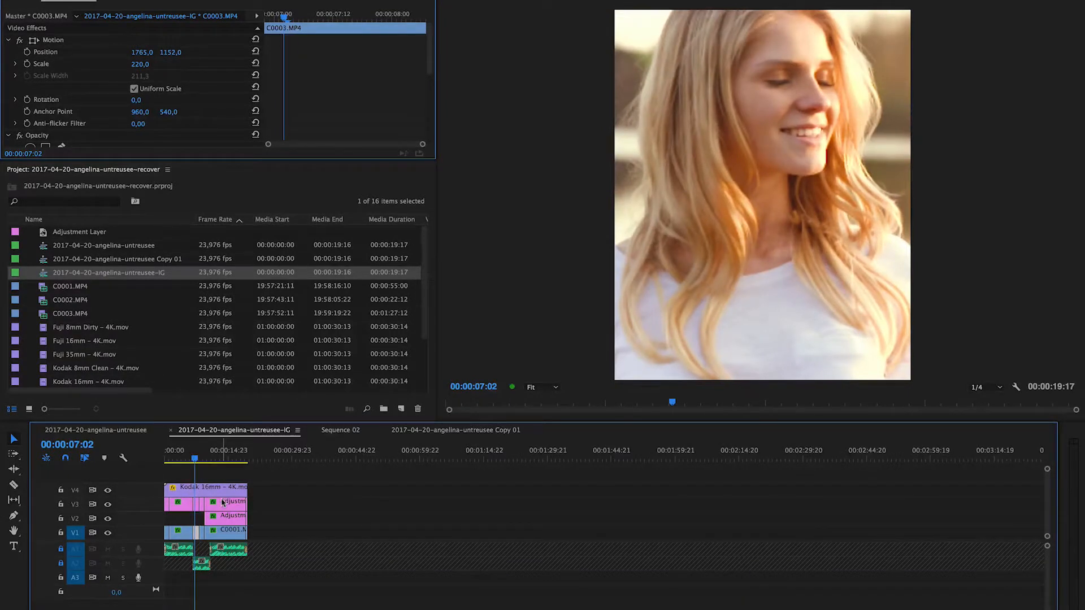
{"action": "key", "text": "Right"}
{"action": "key", "text": "Right"}
{"action": "key", "text": "Right"}
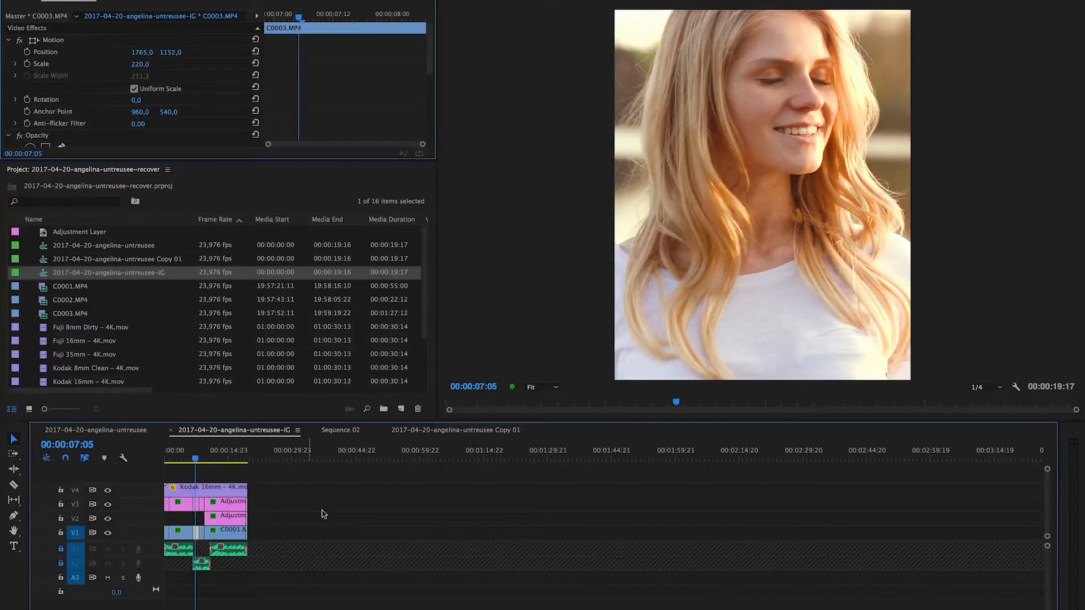
{"action": "left_click", "coordinate": [333, 514]}
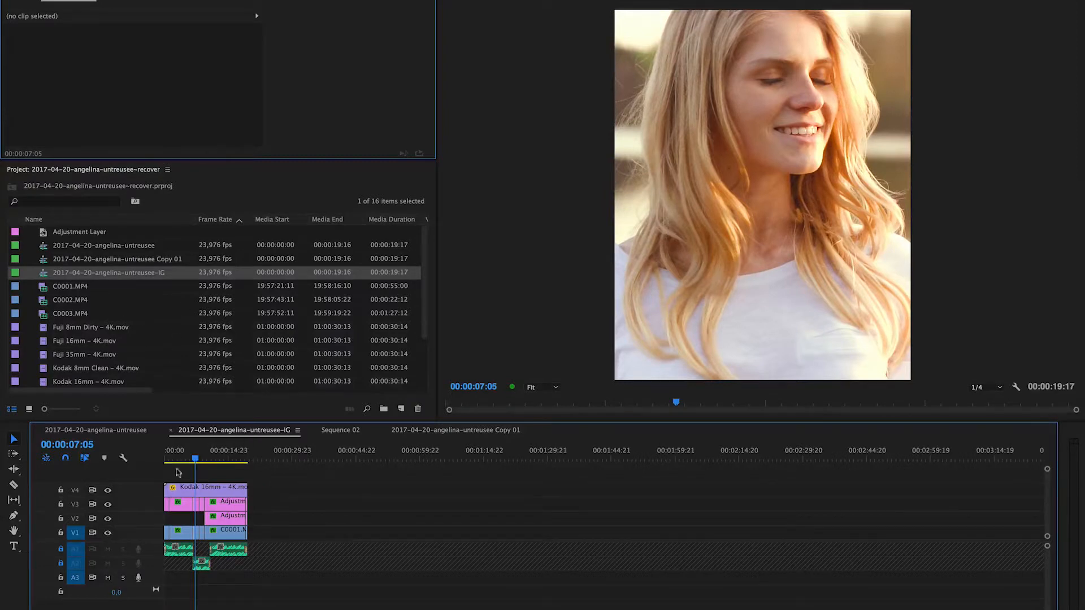
Open the export settings for the IG sequence and preview its output at 00:00:06:19.
{"action": "left_click", "coordinate": [66, 277]}
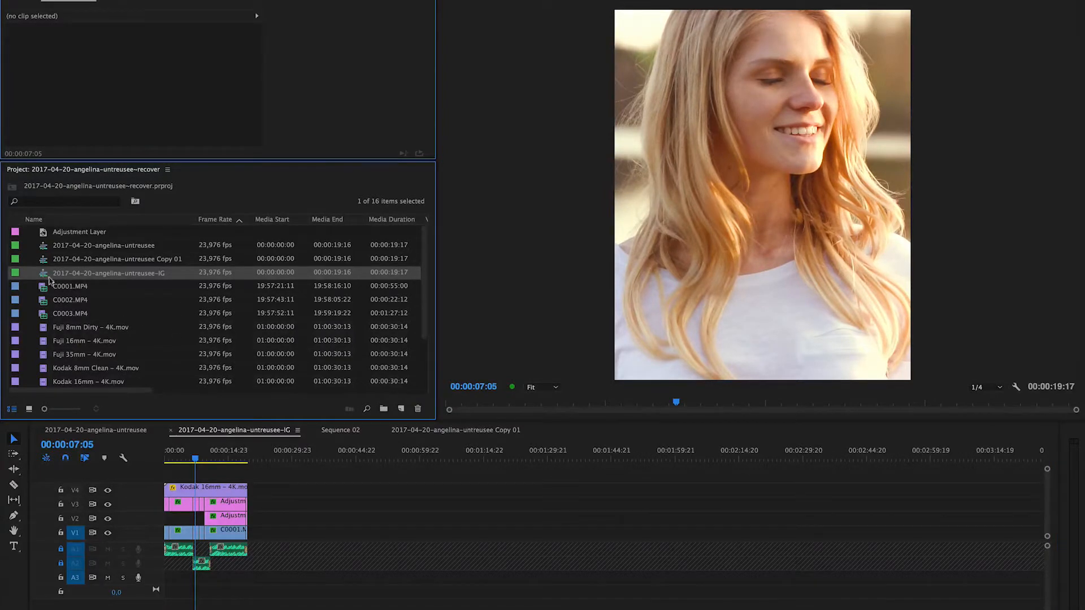
{"action": "left_click", "coordinate": [256, 460]}
{"action": "left_click", "coordinate": [52, 277]}
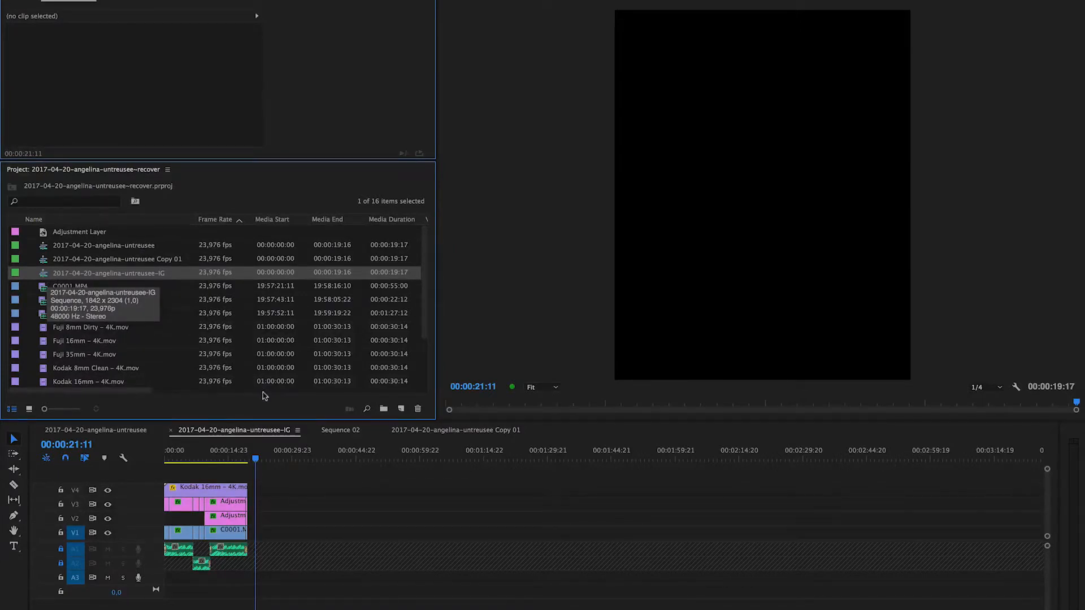
{"action": "key", "text": "super+m"}
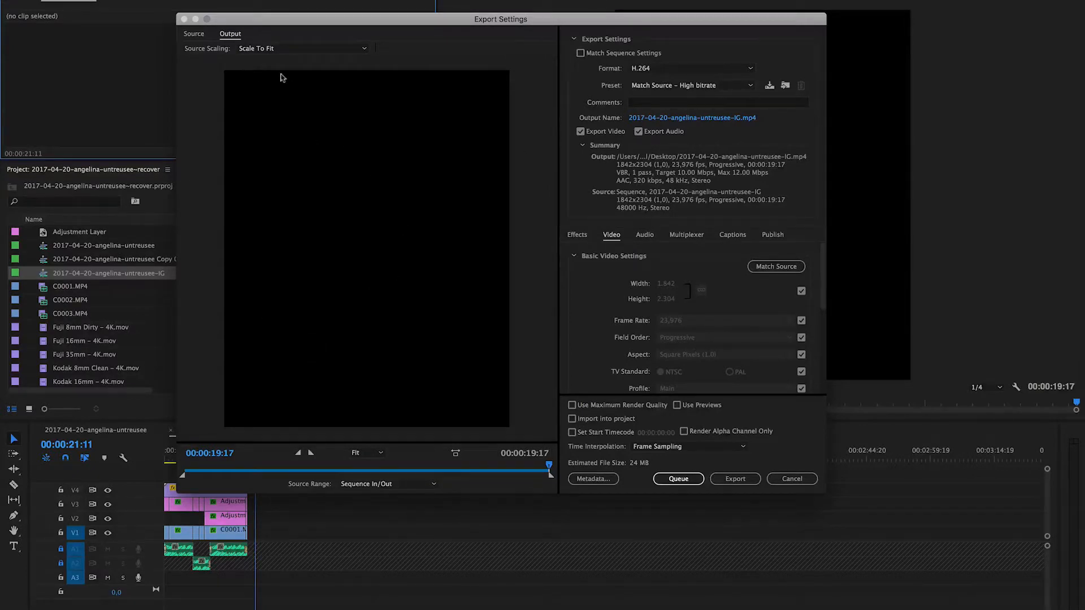
{"action": "left_click", "coordinate": [309, 470]}
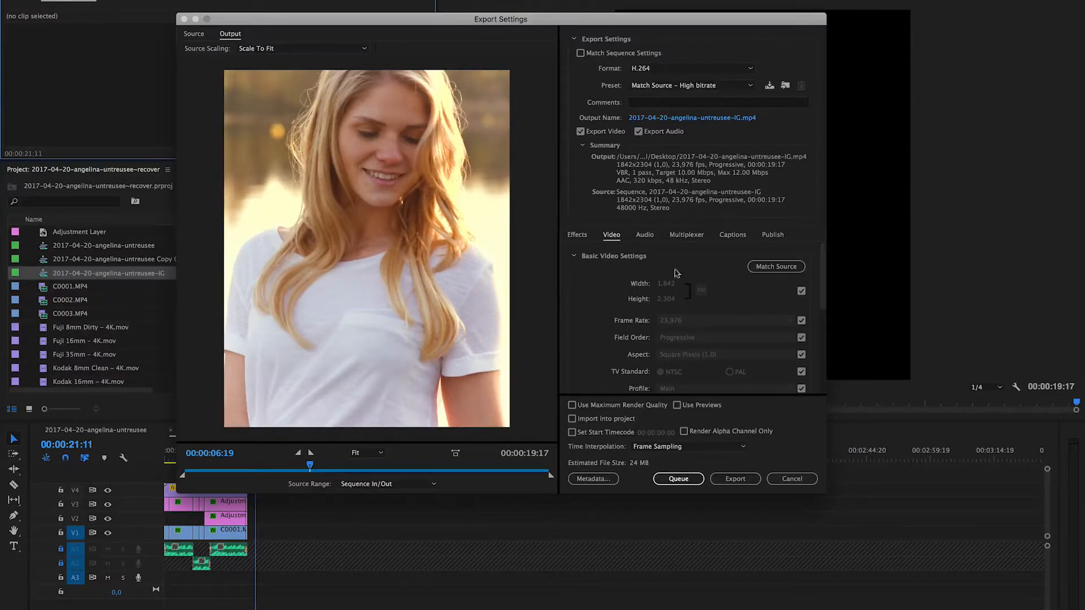
{"action": "left_click", "coordinate": [685, 86]}
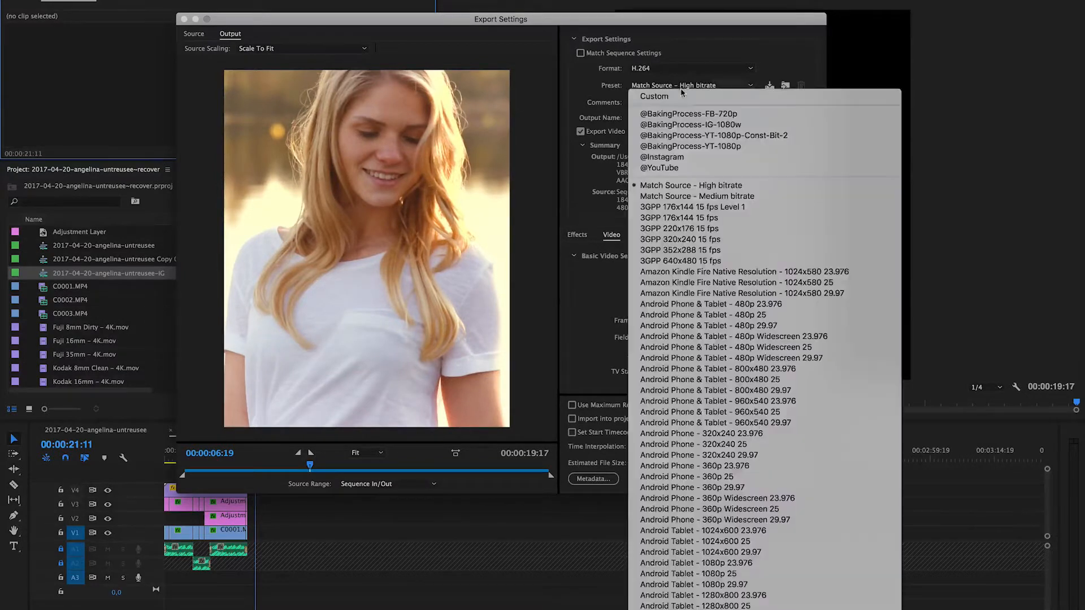
{"action": "left_click", "coordinate": [663, 169]}
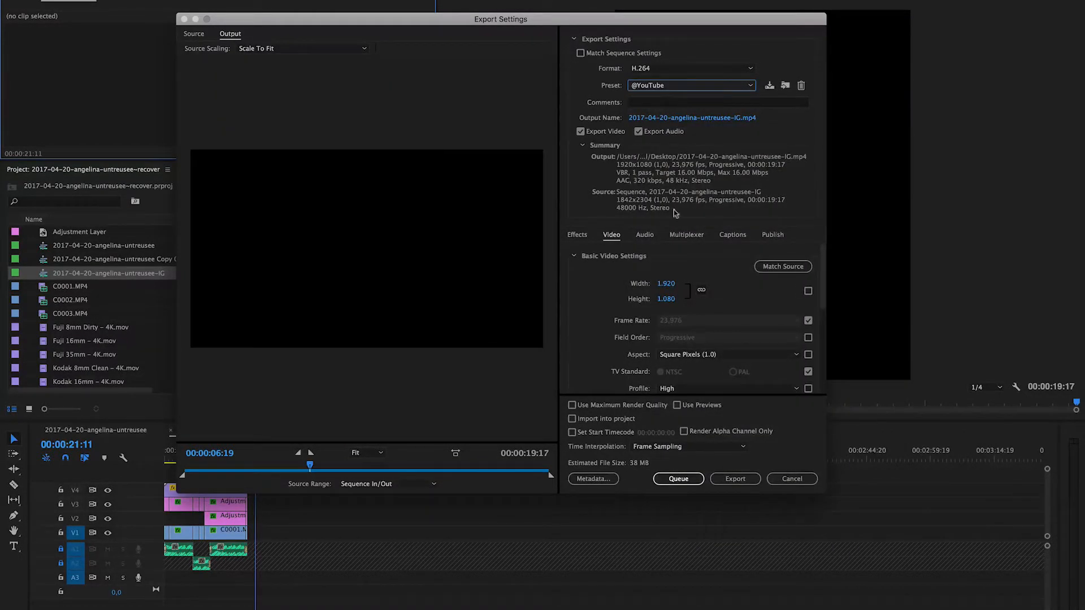
{"action": "left_click", "coordinate": [809, 292]}
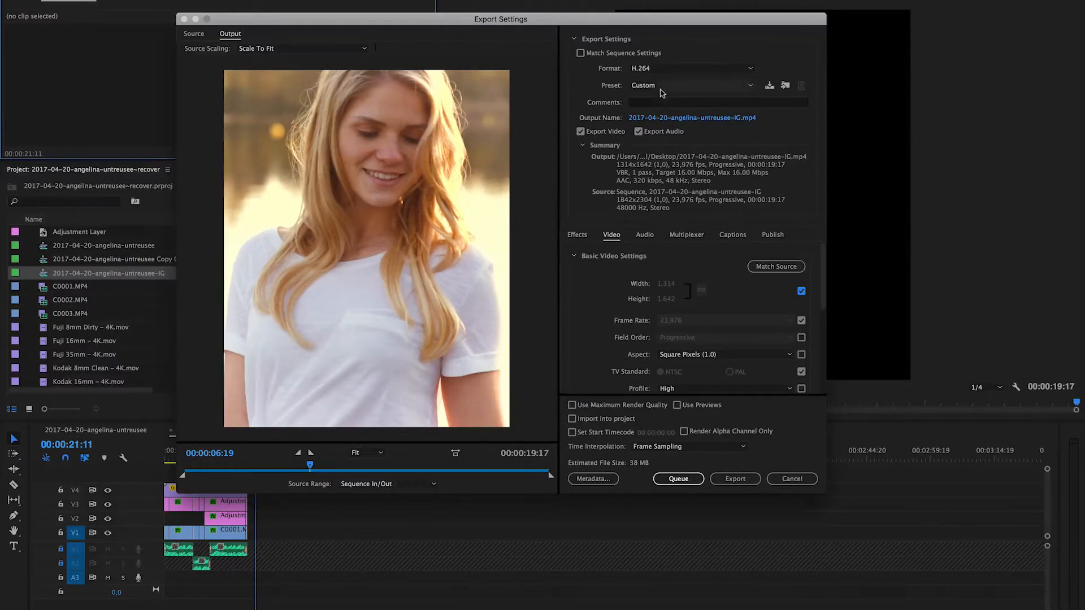
Apply the Match Source - High bitrate preset and review its bitrate settings.
{"action": "left_click", "coordinate": [663, 85]}
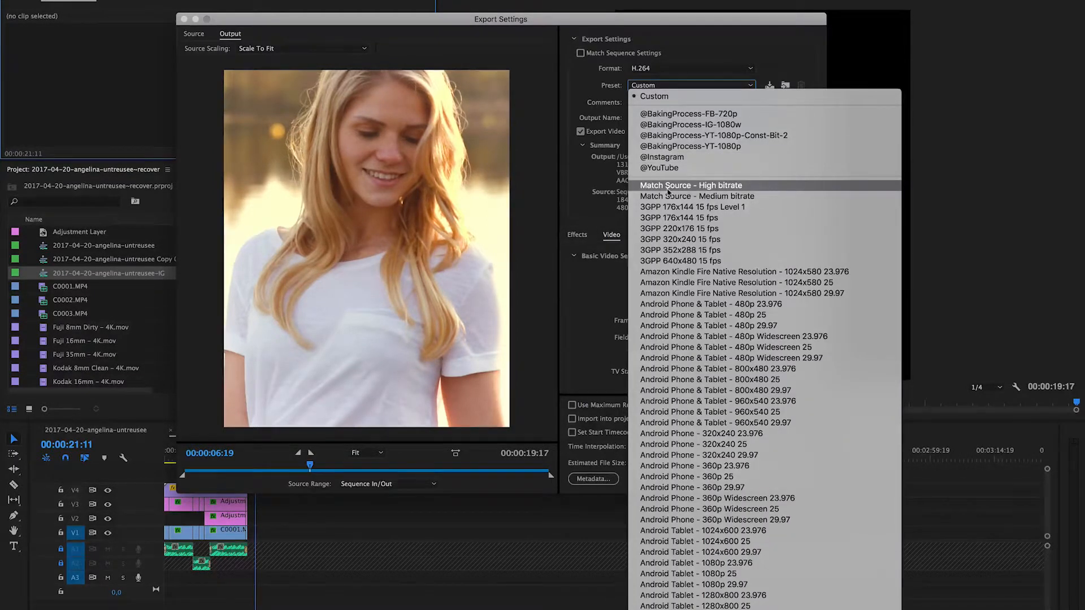
{"action": "left_click", "coordinate": [691, 187]}
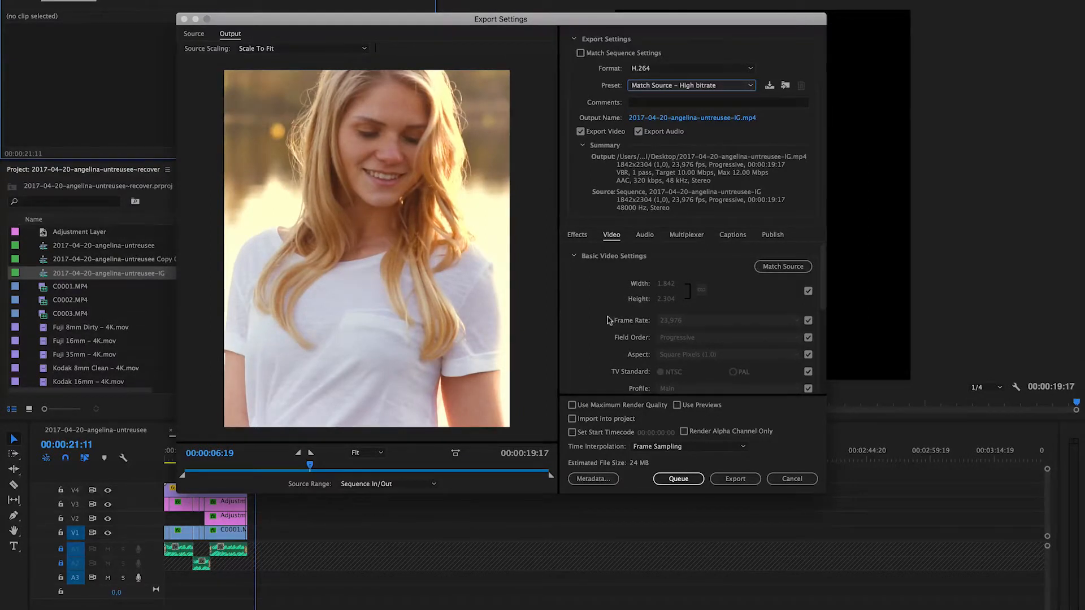
{"action": "scroll", "coordinate": [608, 321], "scroll_direction": "down", "scroll_amount": 8}
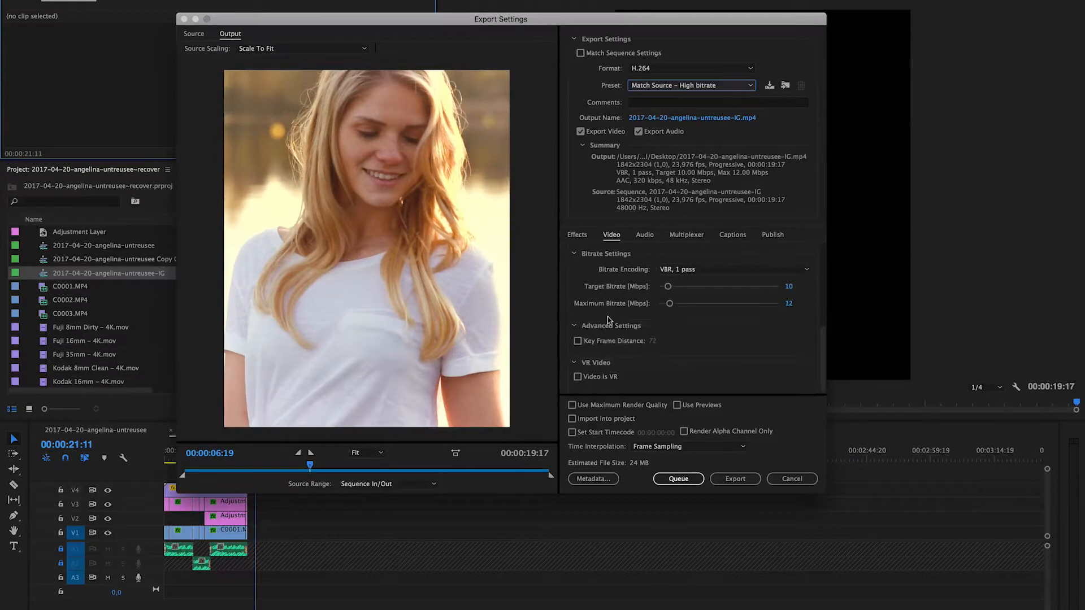
{"action": "scroll", "coordinate": [608, 320], "scroll_direction": "up", "scroll_amount": 8}
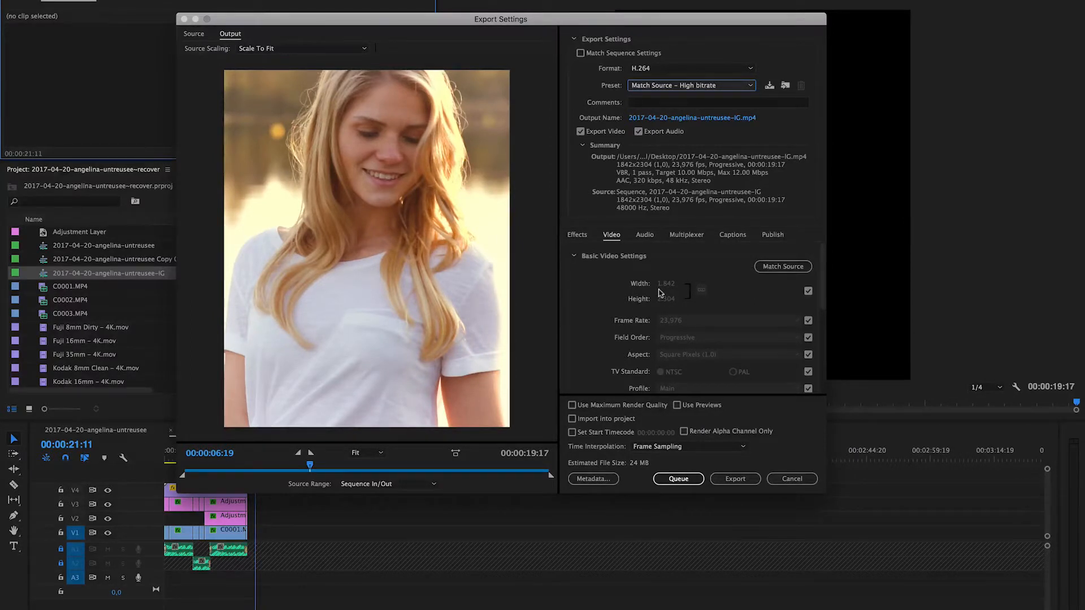
Try a custom 1920 × 1080 output frame size with width and height unlinked.
{"action": "left_click", "coordinate": [806, 291]}
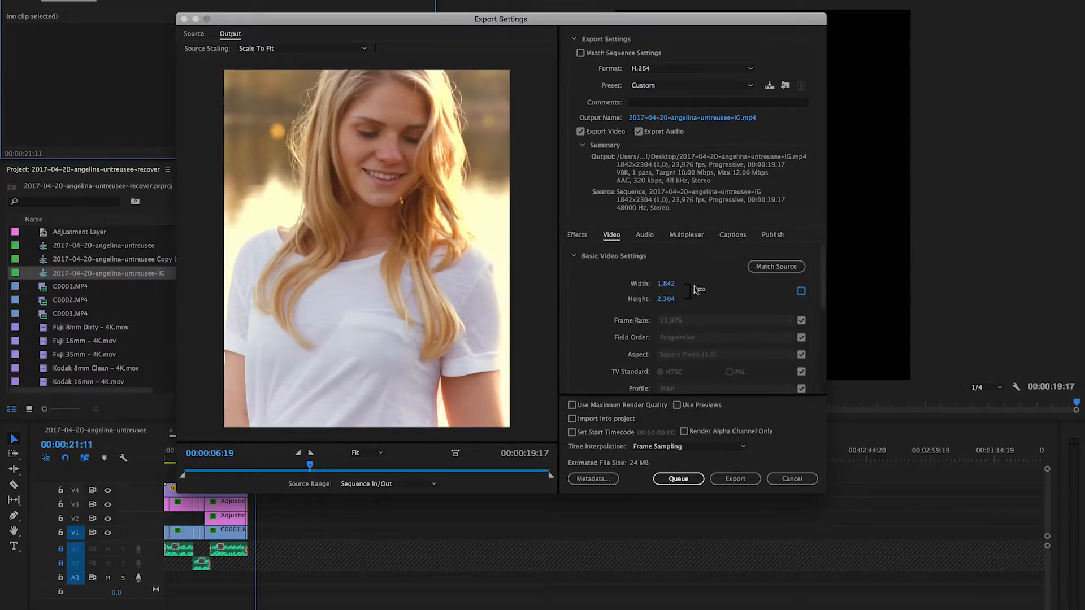
{"action": "left_click", "coordinate": [665, 284]}
{"action": "type", "text": "1.08"}
{"action": "type", "text": "080"}
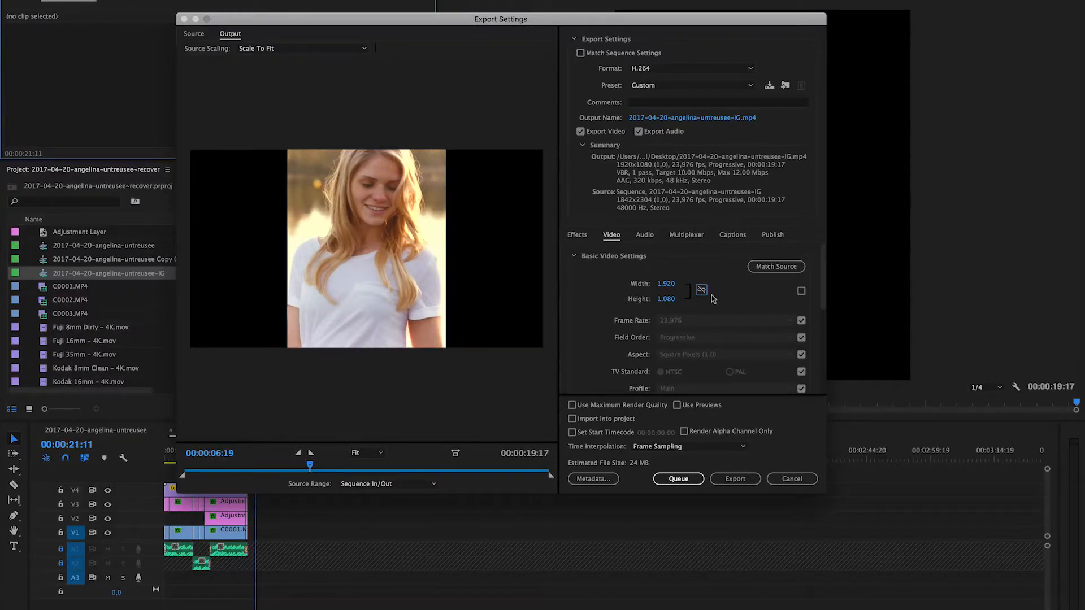
Match the output frame size to the source and send the IG sequence to the export queue.
{"action": "left_click", "coordinate": [801, 291]}
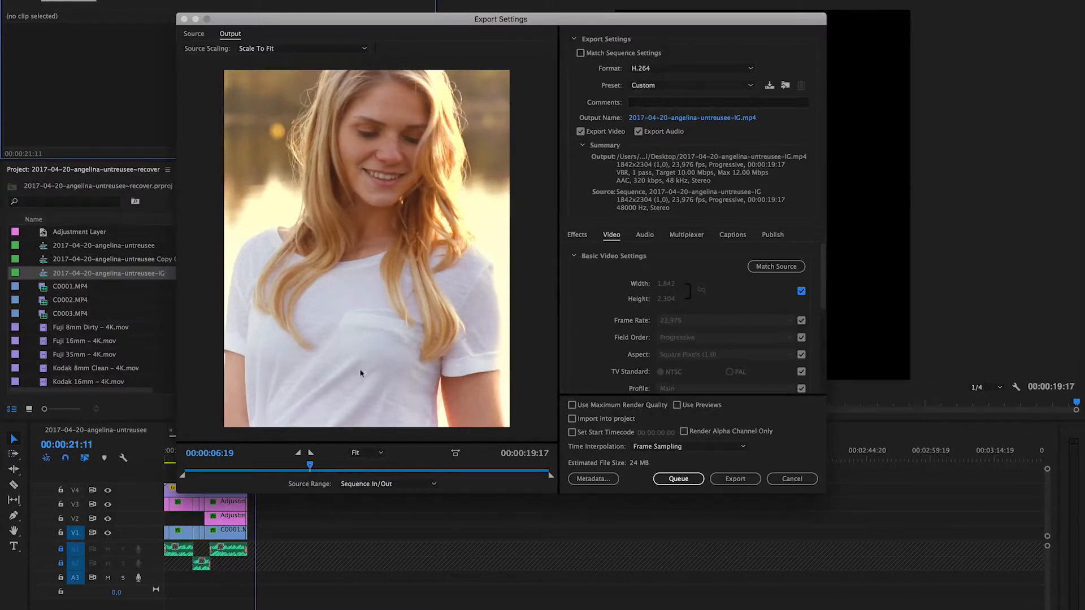
{"action": "left_click", "coordinate": [676, 481]}
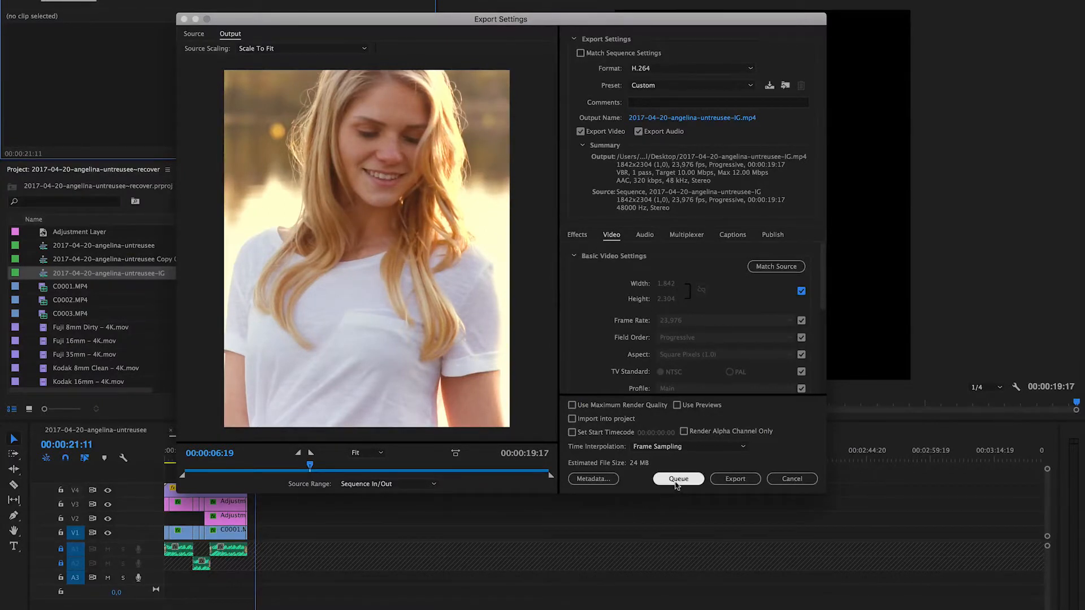